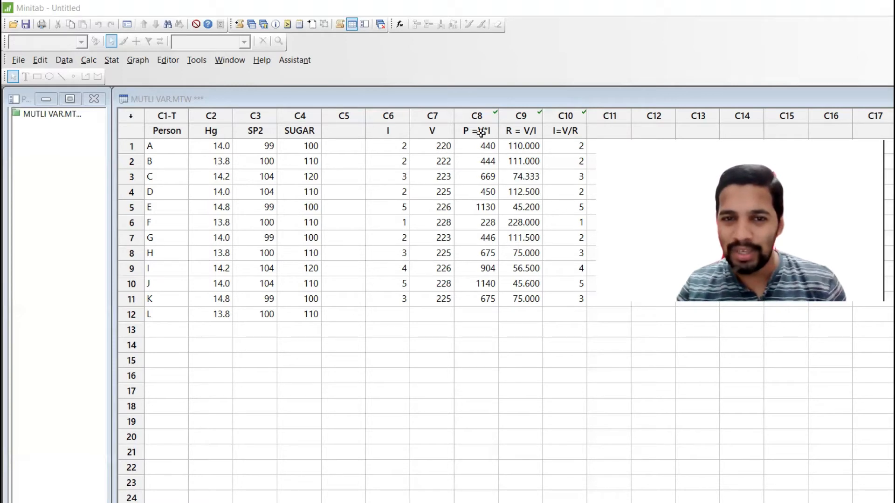
Step: Open the Cluster Variables analysis and reset its settings to the defaults
{"action": "left_click", "coordinate": [476, 146]}
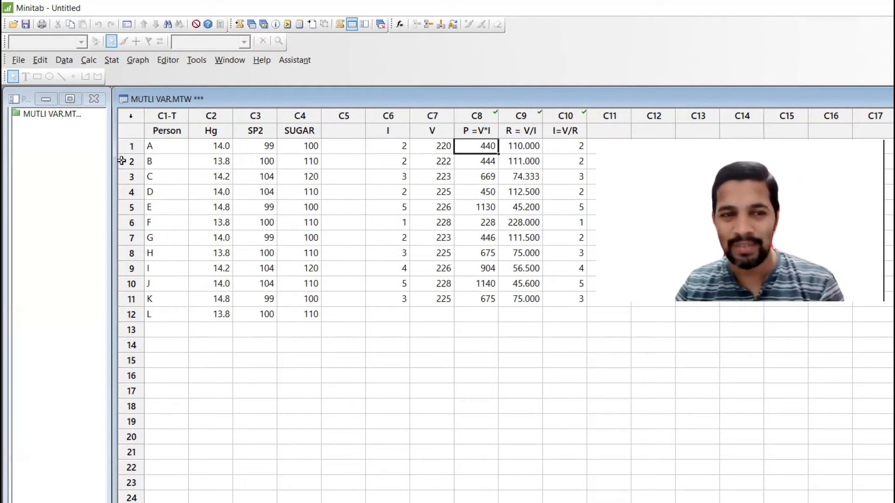
{"action": "left_click", "coordinate": [116, 60]}
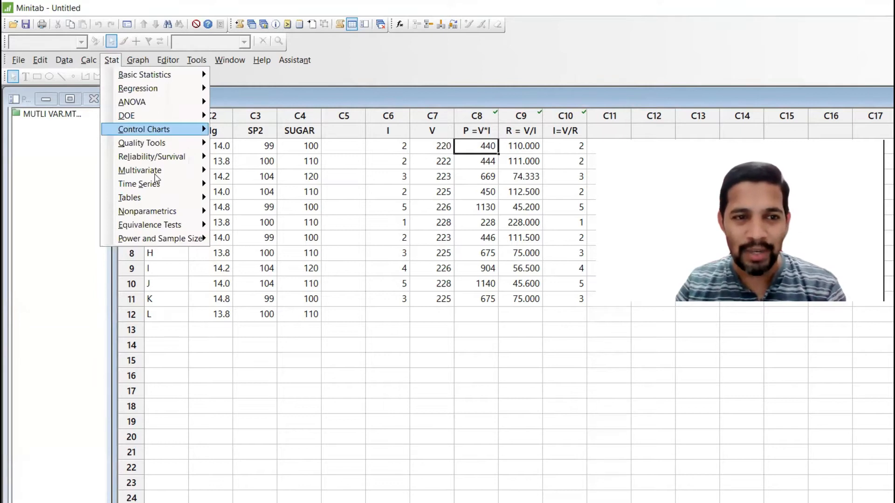
{"action": "mouse_move", "coordinate": [155, 174]}
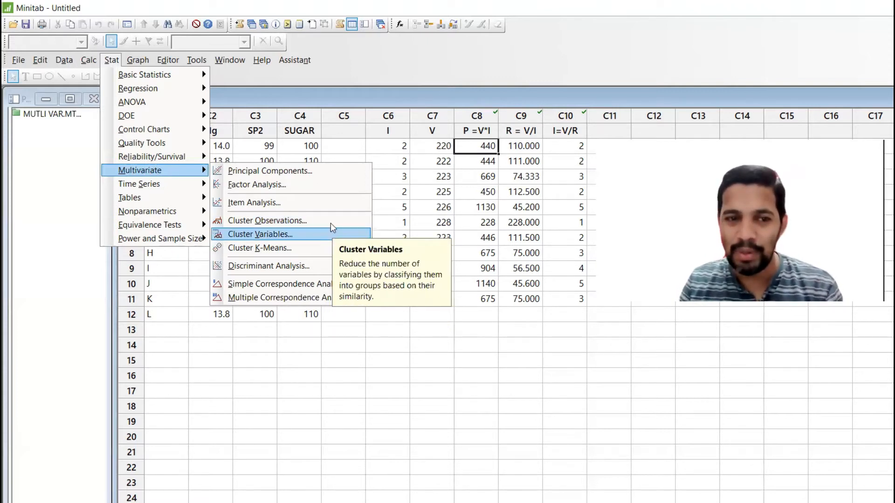
{"action": "left_click", "coordinate": [331, 234]}
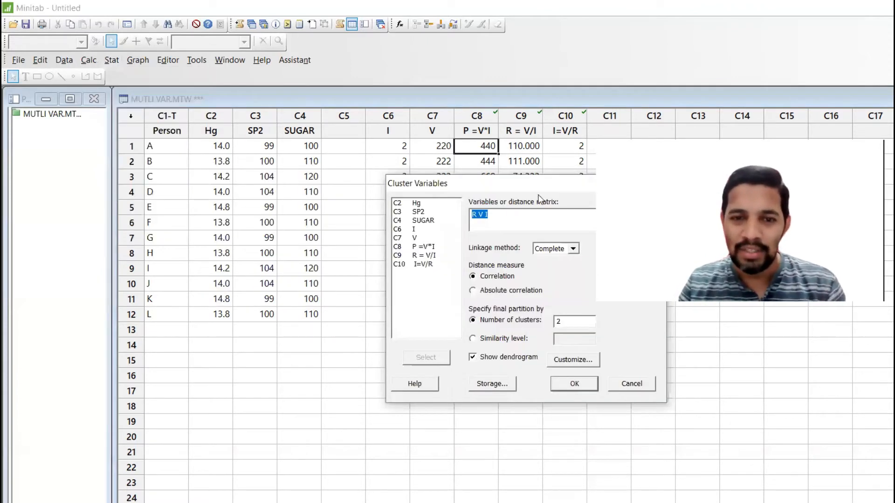
{"action": "key", "text": "F3"}
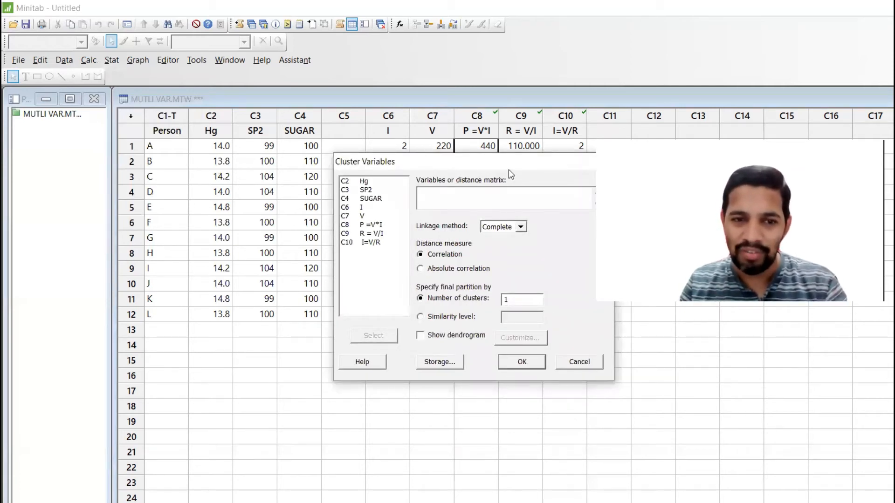
{"action": "left_click_drag", "start_coordinate": [508, 169], "coordinate": [500, 116]}
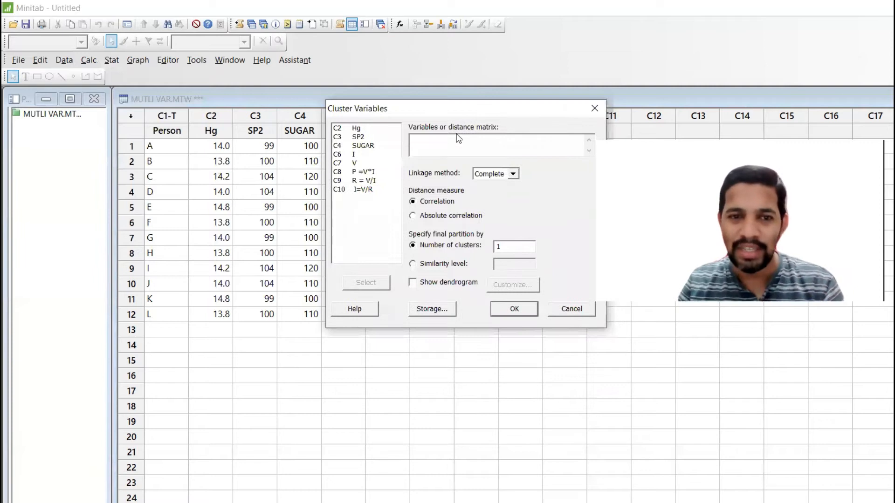
Step: Choose the Hg, SP2 and SUGAR columns as the variables to cluster
{"action": "left_click", "coordinate": [376, 134]}
{"action": "left_click", "coordinate": [376, 128]}
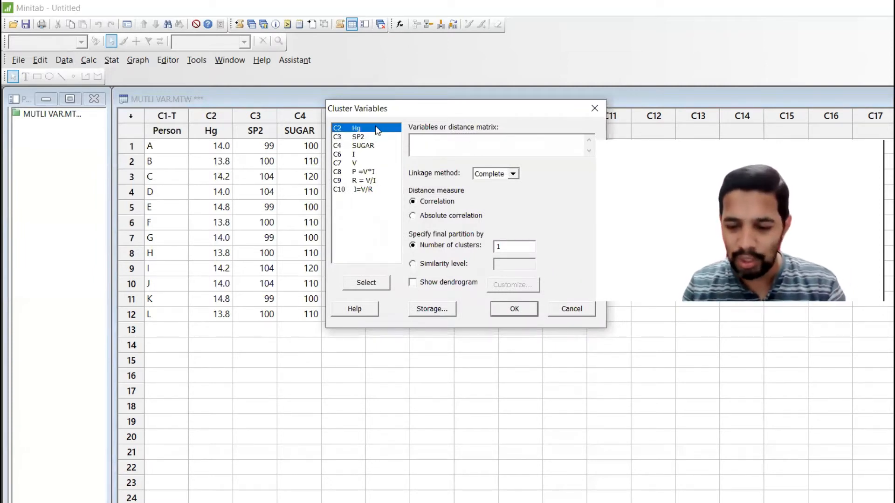
{"action": "key", "text": "shift+Down"}
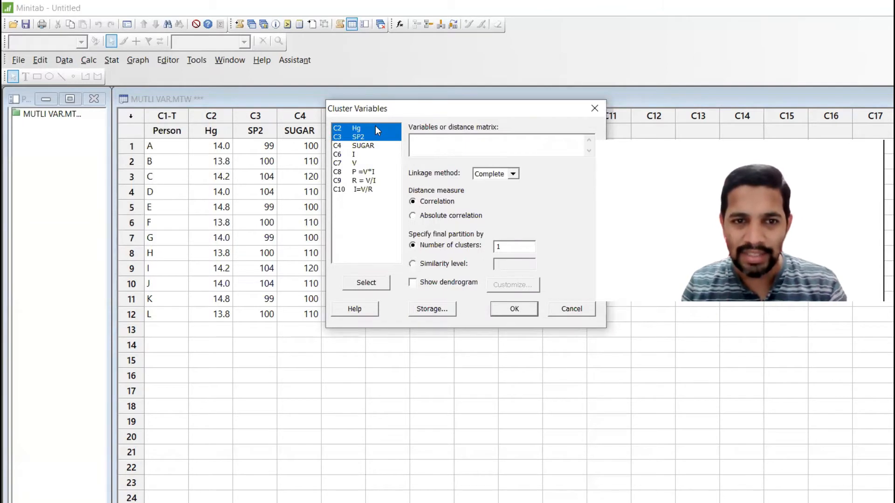
{"action": "key", "text": "shift+Down"}
{"action": "left_click", "coordinate": [374, 285]}
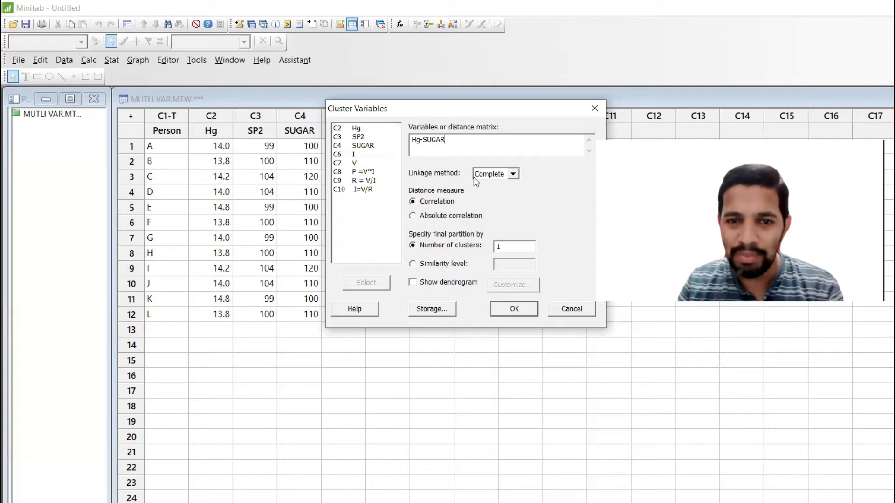
Step: Choose the Complete linkage method and set the number of clusters to 2
{"action": "left_click", "coordinate": [512, 174]}
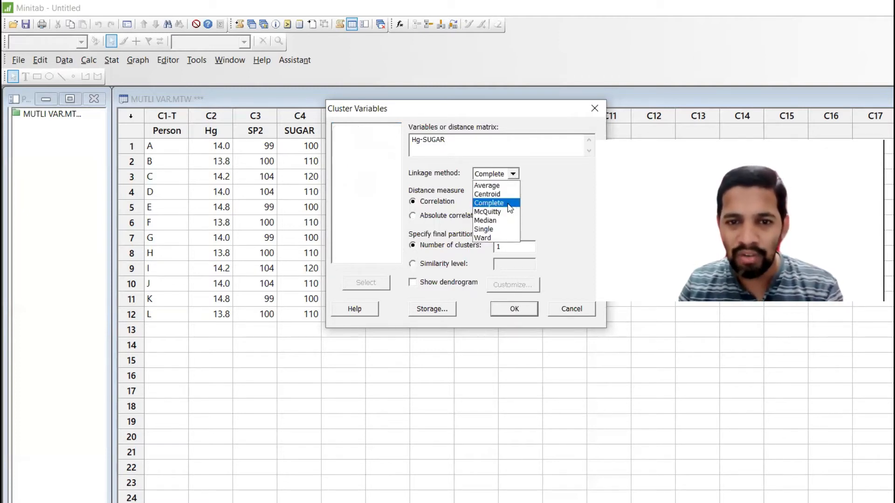
{"action": "left_click", "coordinate": [510, 208]}
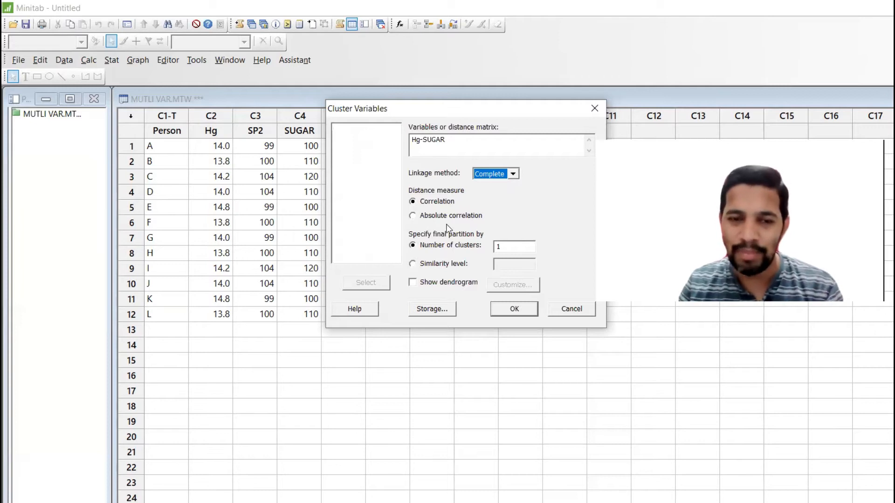
{"action": "left_click", "coordinate": [519, 247]}
{"action": "key", "text": "BackSpace"}
{"action": "type", "text": "2"}
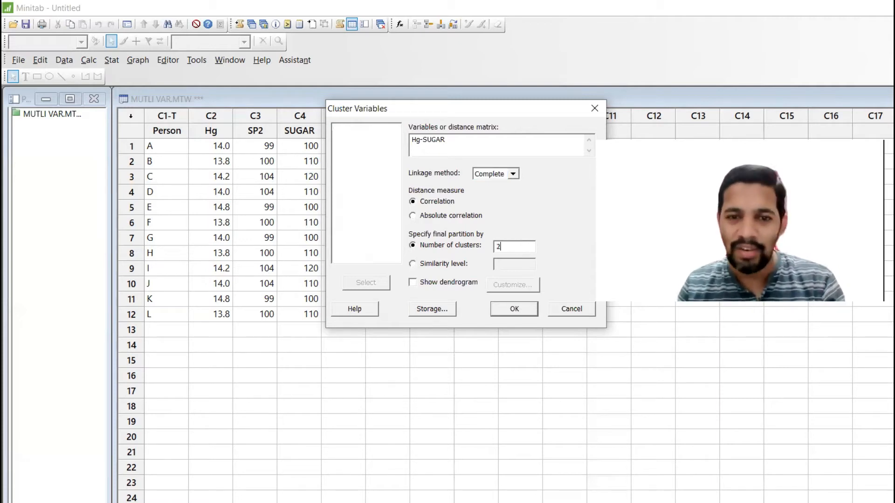
Step: Turn on the dendrogram, leave its customization options at their defaults, and run the cluster analysis
{"action": "left_click", "coordinate": [419, 285]}
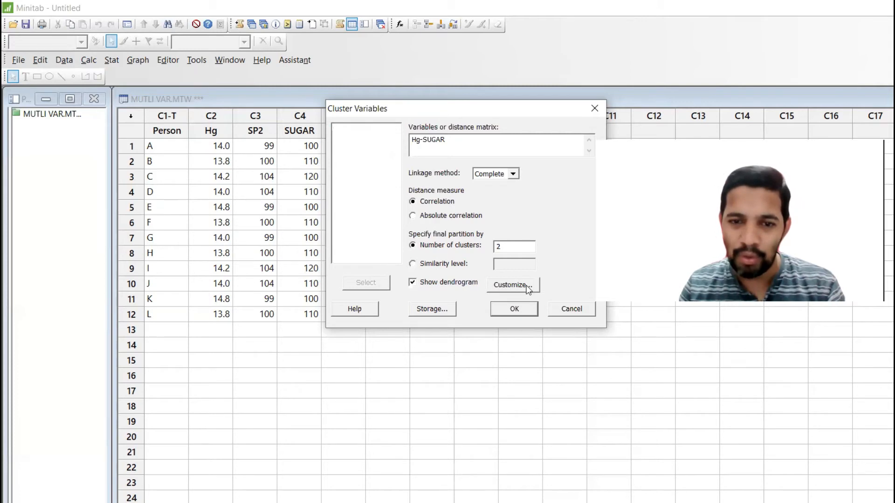
{"action": "left_click", "coordinate": [518, 284]}
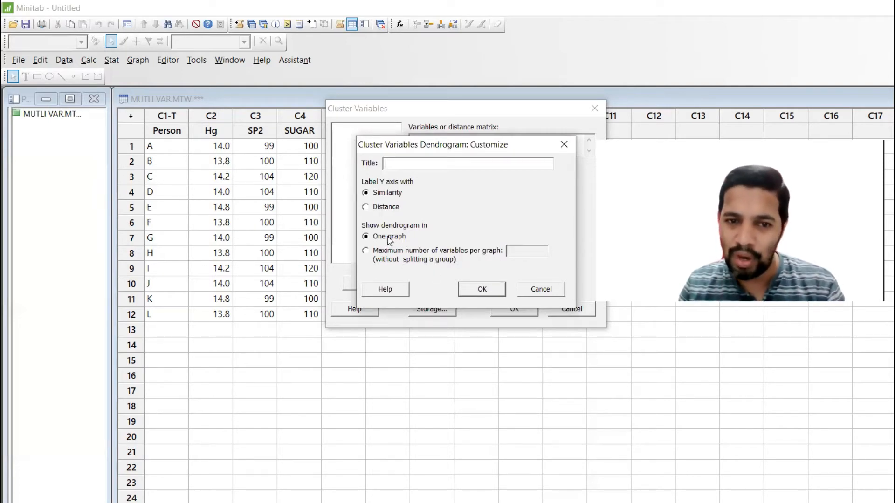
{"action": "left_click", "coordinate": [537, 291]}
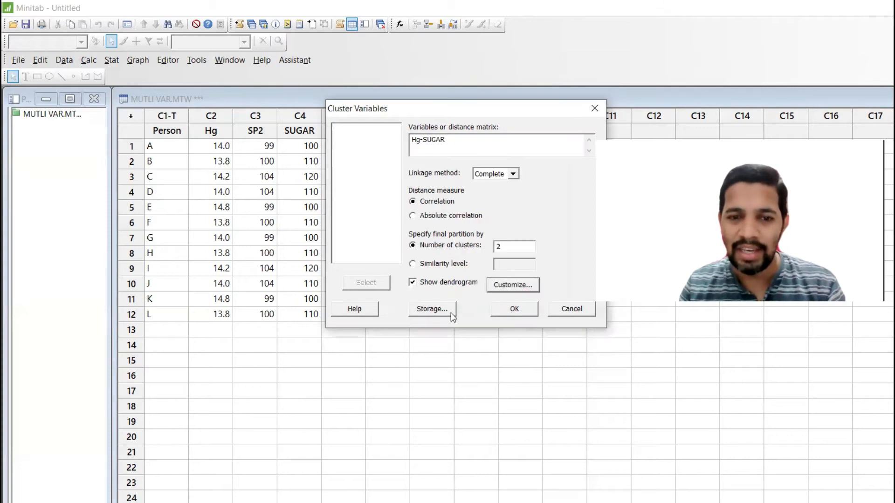
{"action": "left_click", "coordinate": [501, 310]}
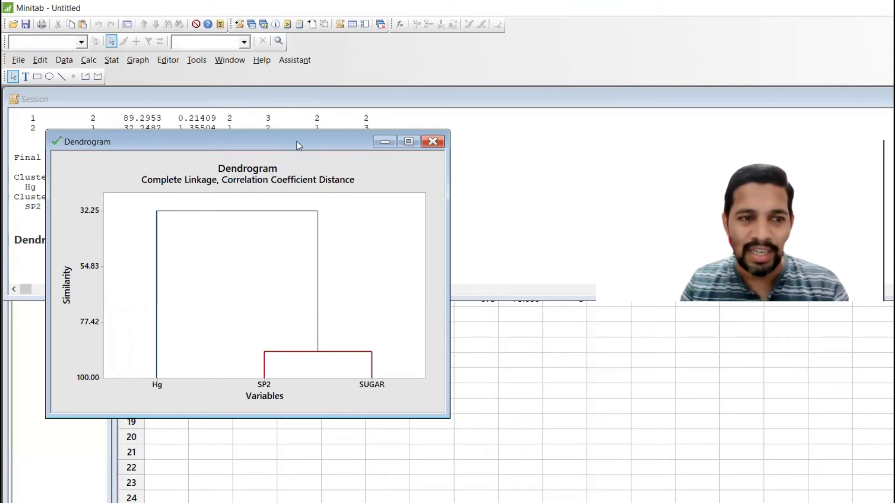
Step: Examine the dendrogram alongside the session output and the worksheet, check the Hg cluster's similarity, and minimize the graph
{"action": "left_click_drag", "start_coordinate": [297, 141], "coordinate": [357, 104]}
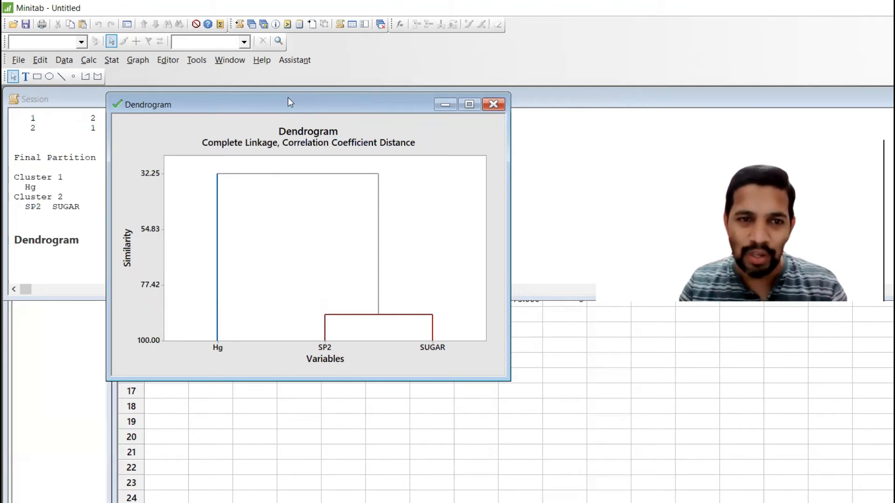
{"action": "left_click_drag", "start_coordinate": [349, 106], "coordinate": [409, 172]}
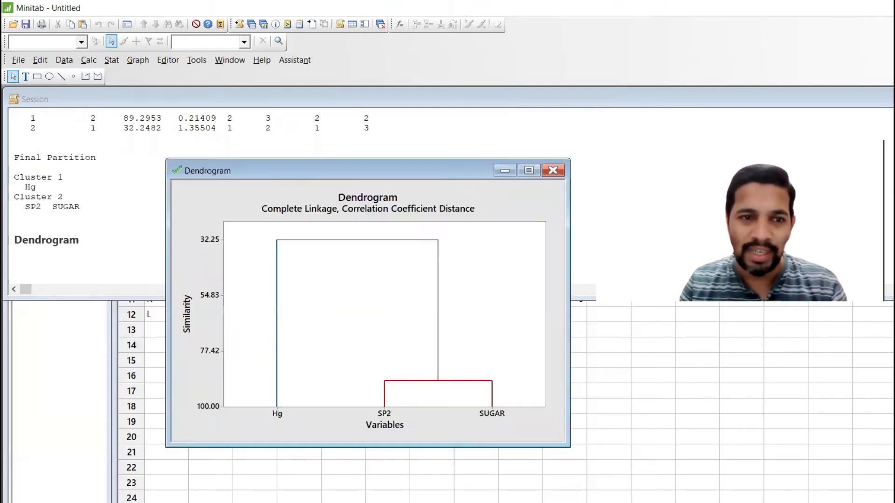
{"action": "key", "text": "ctrl+d"}
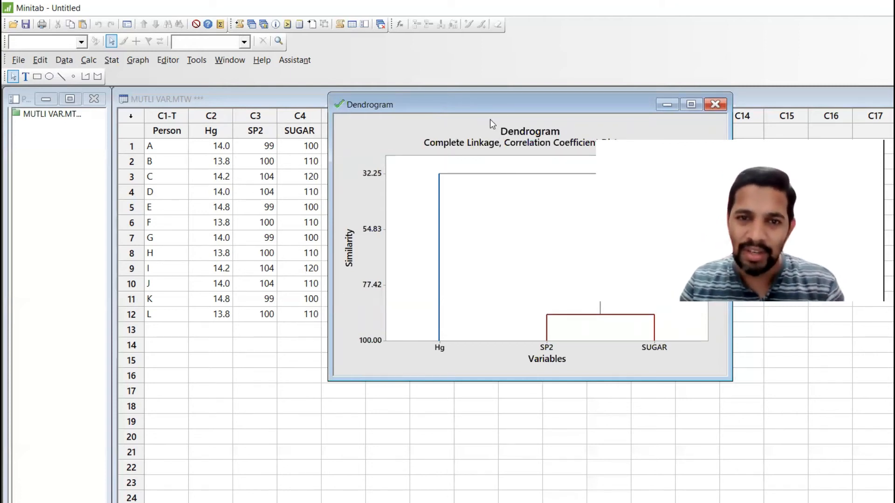
{"action": "left_click_drag", "start_coordinate": [491, 109], "coordinate": [376, 97]}
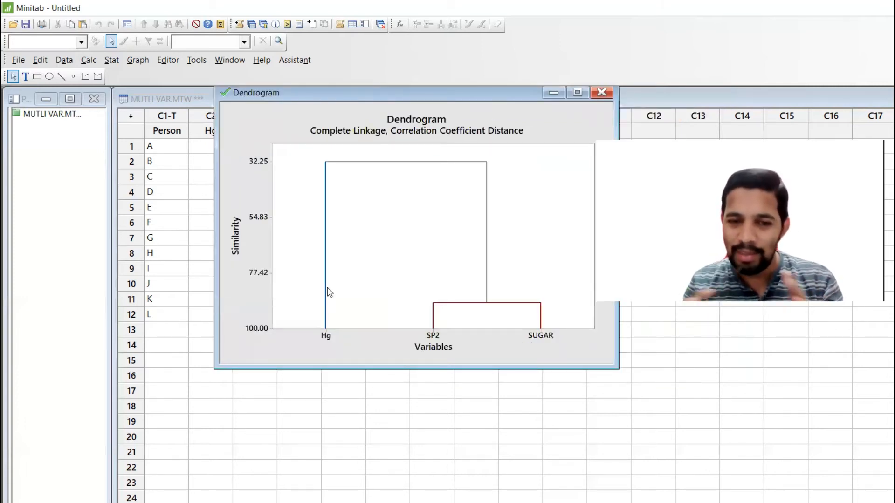
{"action": "mouse_move", "coordinate": [330, 292]}
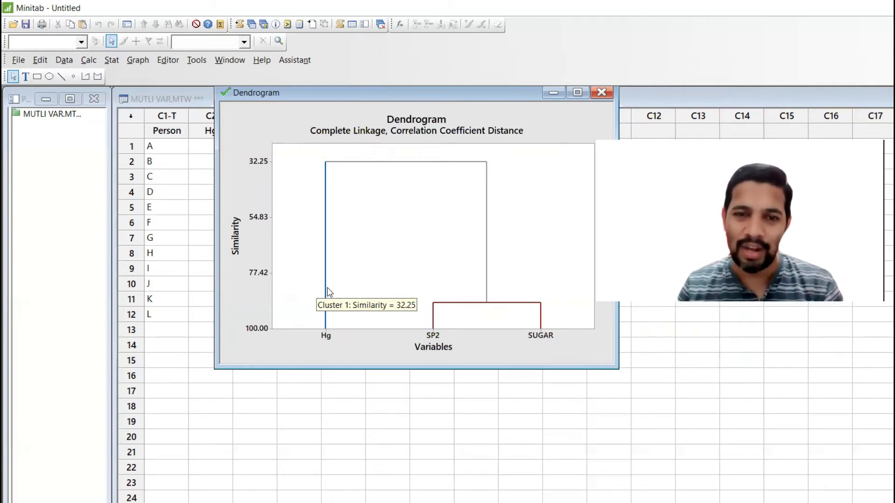
{"action": "left_click", "coordinate": [552, 94]}
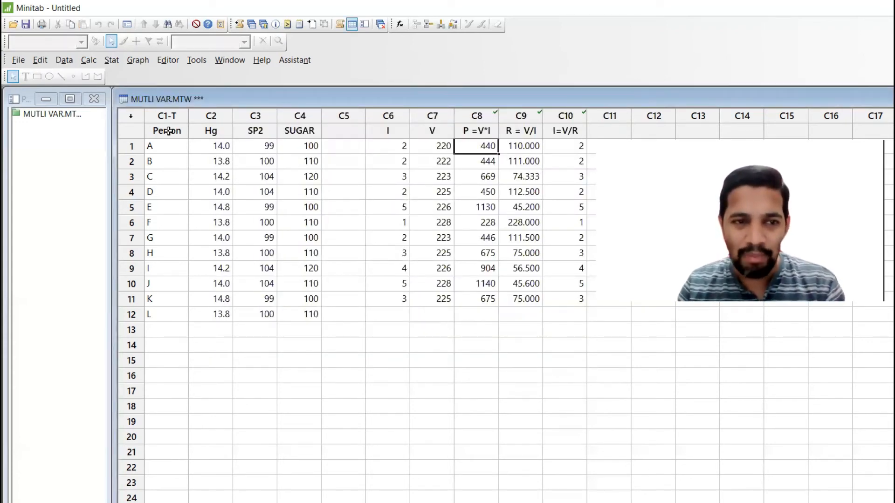
Step: Copy the Person, Hg, SP2 and SUGAR data, switch to the DATAtab calculator, and replace its table contents with the copied data
{"action": "left_click_drag", "start_coordinate": [167, 131], "coordinate": [306, 310]}
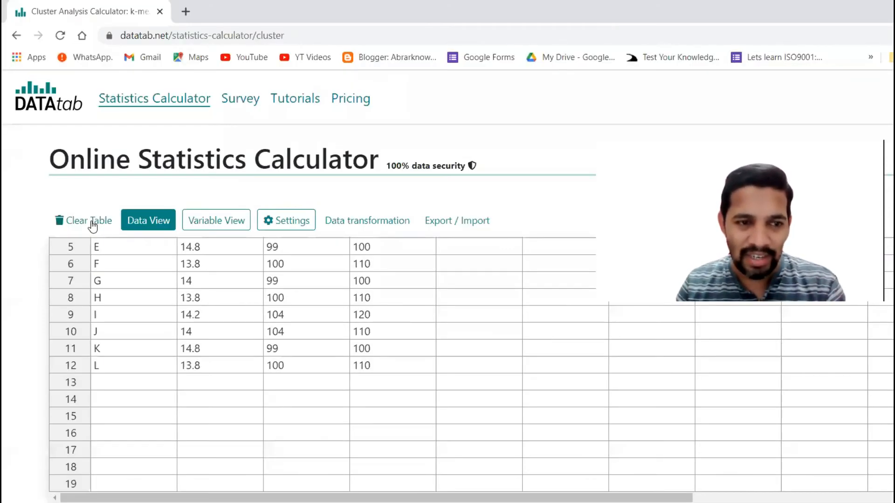
{"action": "left_click", "coordinate": [93, 226]}
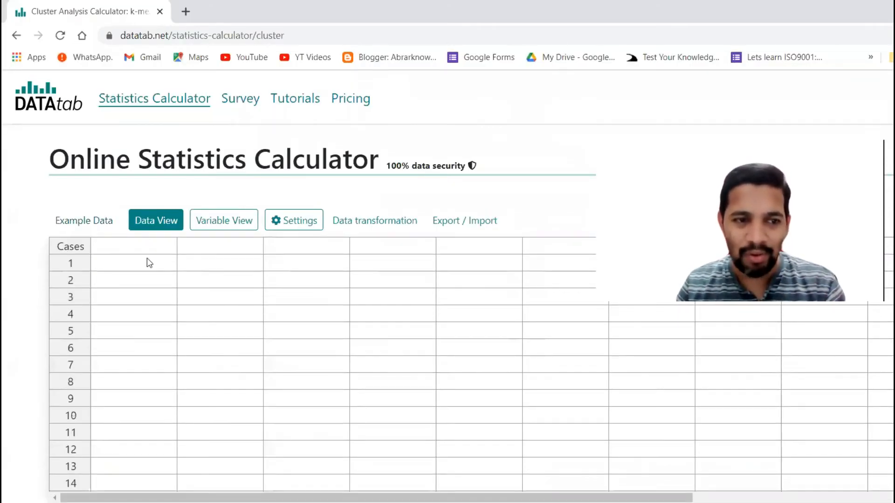
{"action": "left_click", "coordinate": [141, 251]}
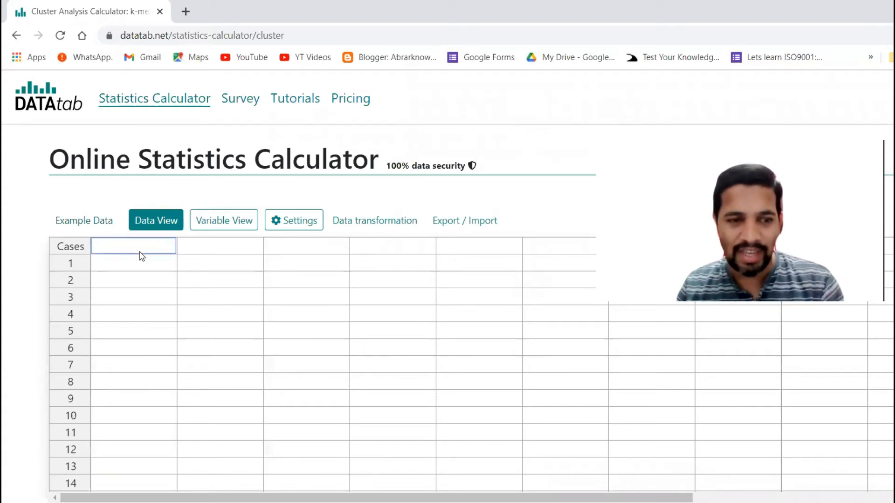
{"action": "type", "text": "Person\tHg\tSP2\tSUGAR A\t14\t99\t100 B\t13.8\t100\t110 C\t14.2\t104\t120 D\t14\t104\t110 E\t14.8\t99\t100 F\t13.8\t100\t110 G\t14\t99\t100 H\t13.8\t100\t110 I\t14.2\t104\t120 J\t14\t104\t110 K\t14.8\t99\t100 L\t13.8\t100\t110"}
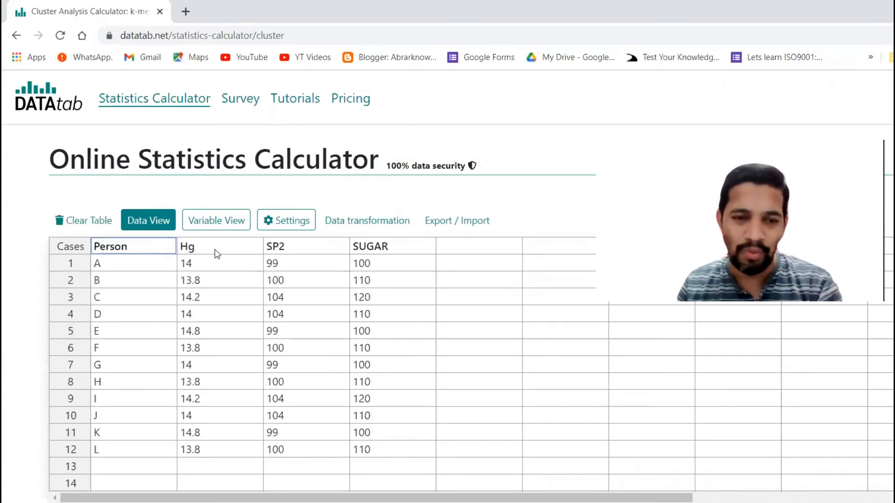
Step: Select Hg as the metric variable for the hierarchical cluster analysis
{"action": "scroll", "coordinate": [679, 379], "scroll_direction": "down", "scroll_amount": 2}
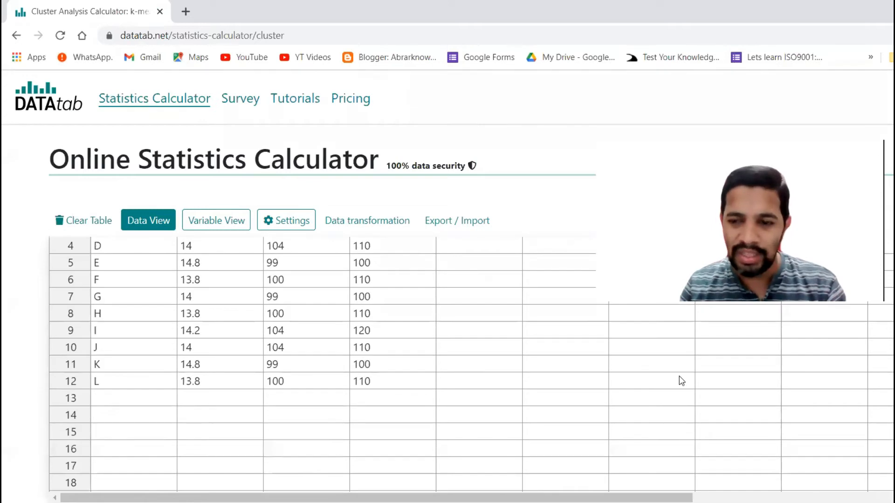
{"action": "scroll", "coordinate": [679, 379], "scroll_direction": "down", "scroll_amount": 1}
{"action": "scroll", "coordinate": [679, 379], "scroll_direction": "down", "scroll_amount": 3}
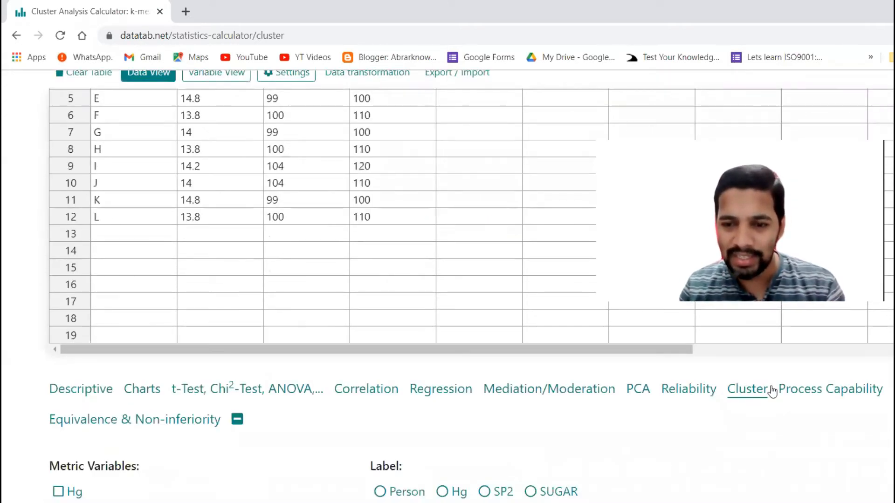
{"action": "left_click", "coordinate": [60, 493]}
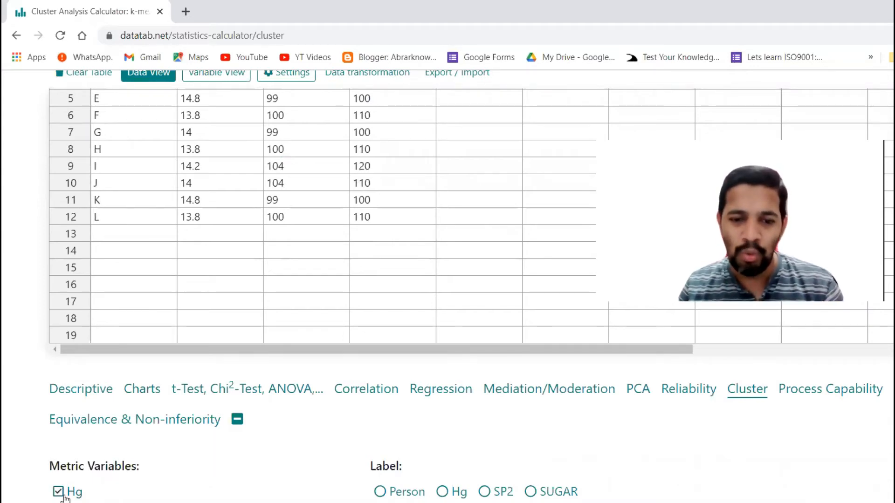
{"action": "scroll", "coordinate": [237, 426], "scroll_direction": "down", "scroll_amount": 3}
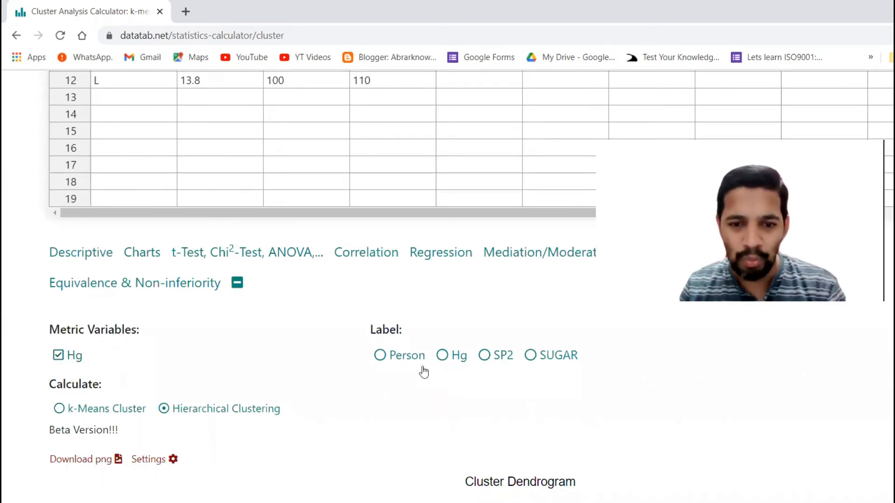
Step: Try SP2 as the label variable and view the resulting cluster dendrogram
{"action": "left_click", "coordinate": [501, 356]}
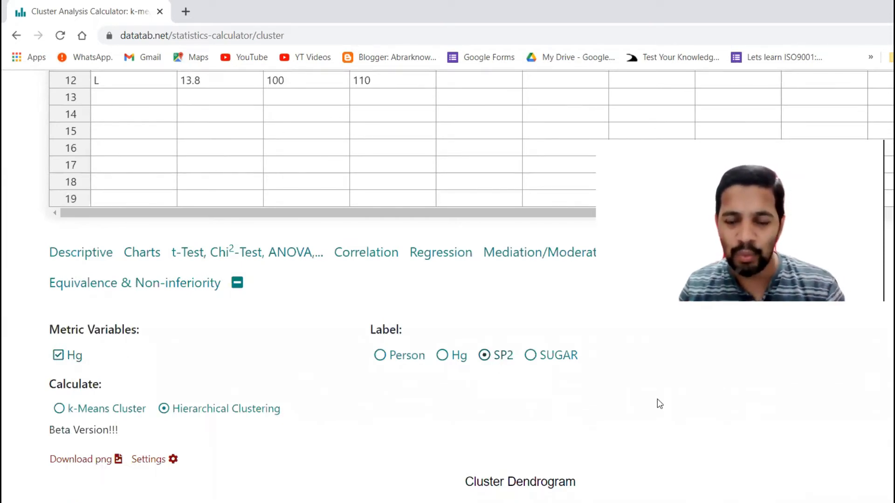
{"action": "scroll", "coordinate": [657, 391], "scroll_direction": "down", "scroll_amount": 1}
{"action": "scroll", "coordinate": [657, 391], "scroll_direction": "down", "scroll_amount": 3}
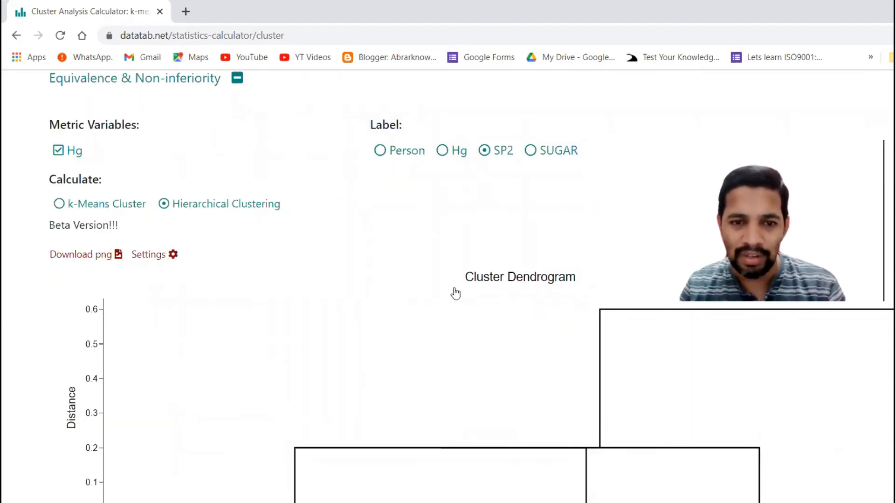
Step: Label the cluster dendrogram by Person and examine how the persons are grouped
{"action": "scroll", "coordinate": [415, 292], "scroll_direction": "up", "scroll_amount": 3}
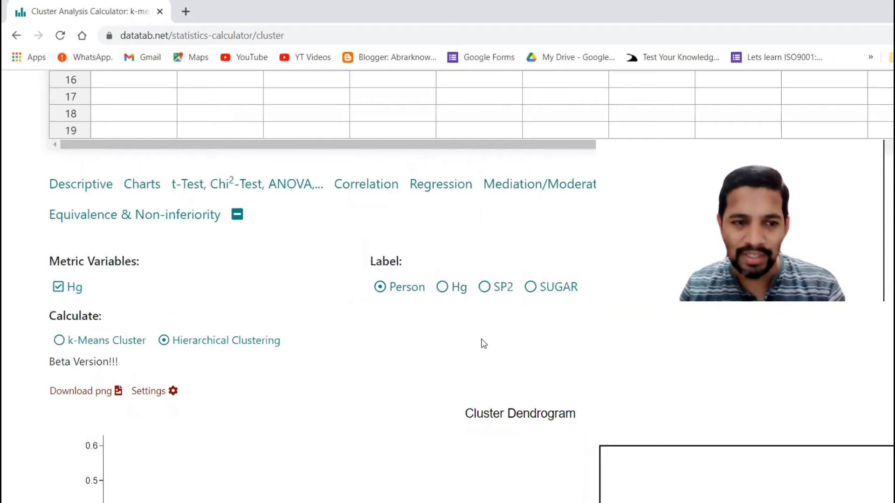
{"action": "scroll", "coordinate": [482, 344], "scroll_direction": "down", "scroll_amount": 4}
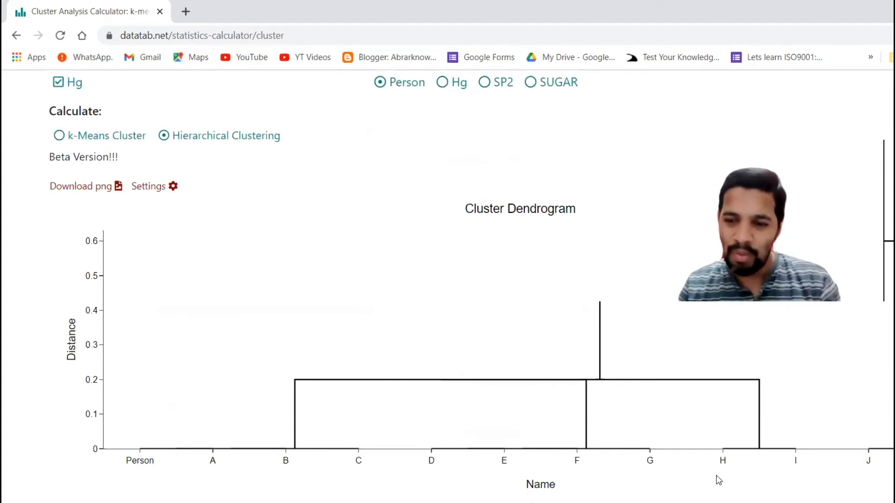
{"action": "scroll", "coordinate": [448, 284], "scroll_direction": "up", "scroll_amount": 2}
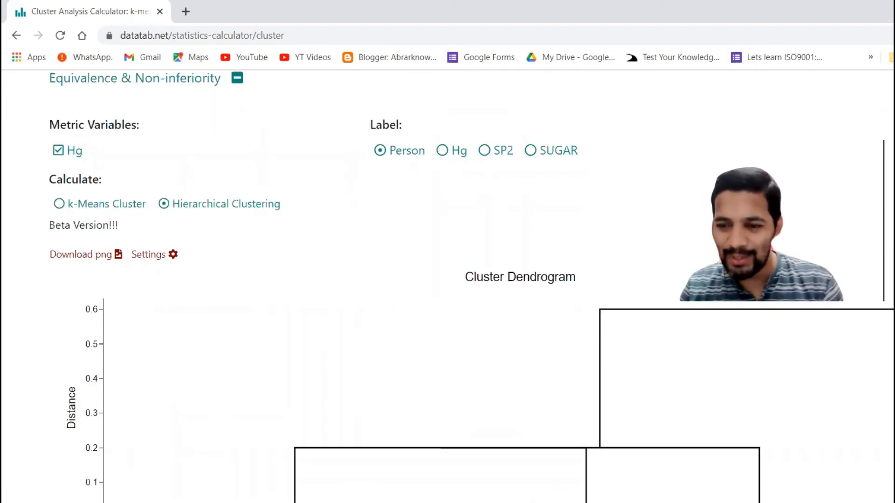
Step: Compare the person-labelled cluster dendrogram with the Hg, SP2 and SUGAR values in the data table
{"action": "scroll", "coordinate": [448, 285], "scroll_direction": "up", "scroll_amount": 1}
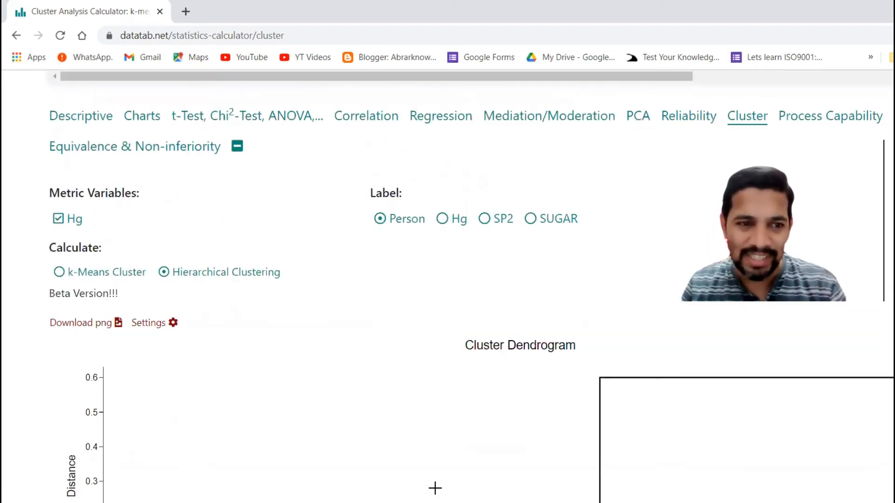
{"action": "scroll", "coordinate": [439, 479], "scroll_direction": "up", "scroll_amount": 7}
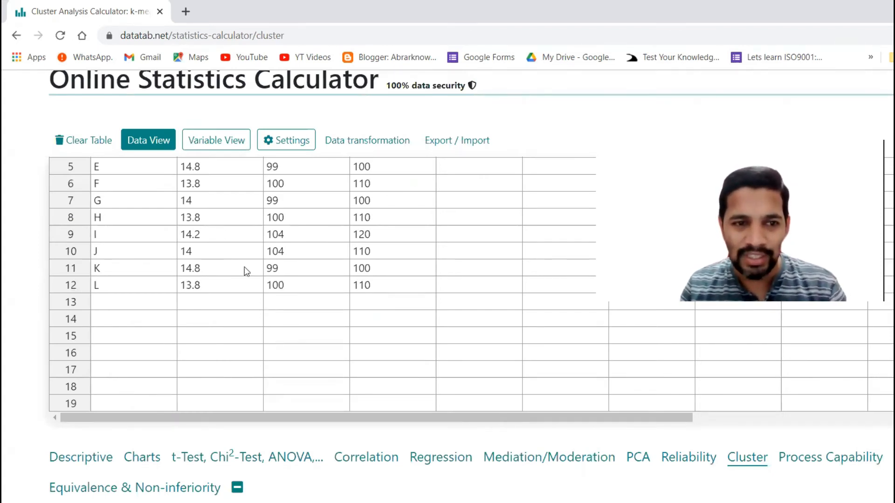
{"action": "scroll", "coordinate": [306, 332], "scroll_direction": "down", "scroll_amount": 3}
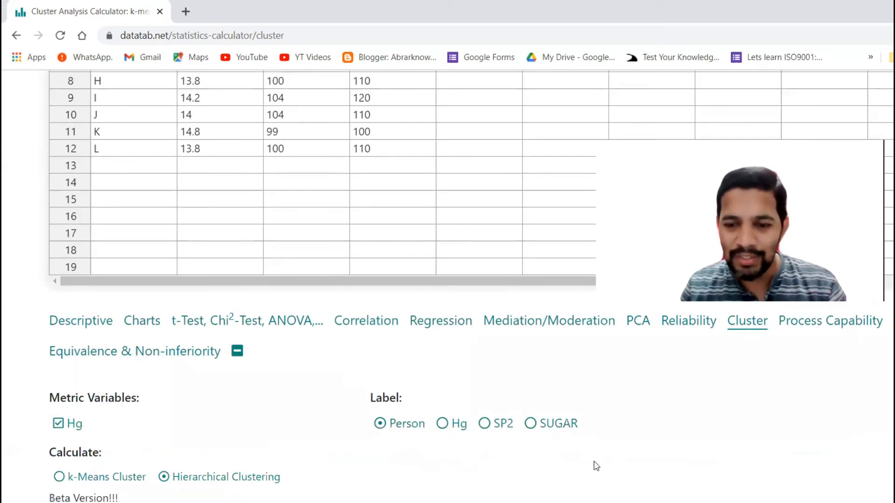
{"action": "scroll", "coordinate": [859, 414], "scroll_direction": "down", "scroll_amount": 8}
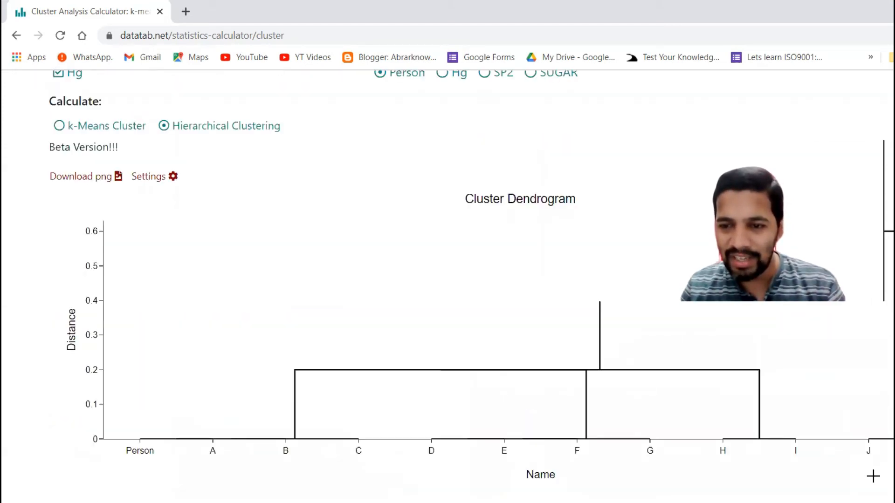
{"action": "scroll", "coordinate": [728, 427], "scroll_direction": "up", "scroll_amount": 2}
{"action": "scroll", "coordinate": [727, 427], "scroll_direction": "up", "scroll_amount": 1}
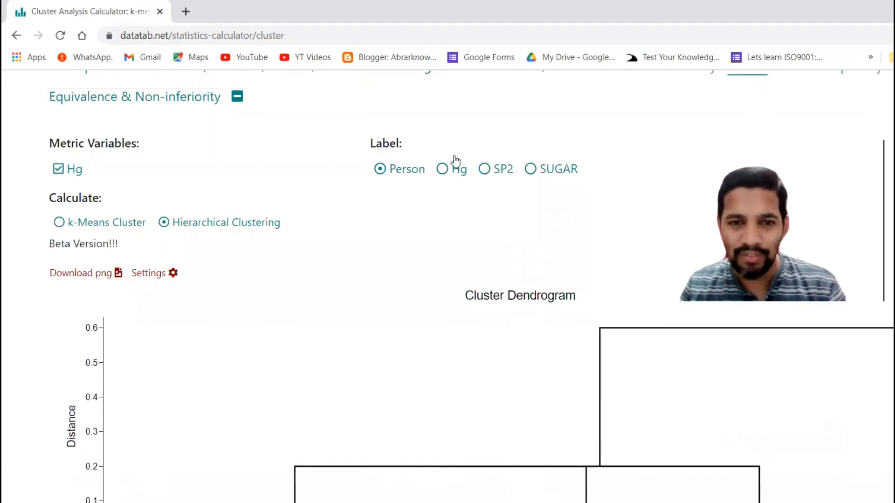
Step: Relabel the cluster dendrogram by Hg, SP2 and finally SUGAR, and compare its labels with the data table
{"action": "scroll", "coordinate": [450, 156], "scroll_direction": "down", "scroll_amount": 1}
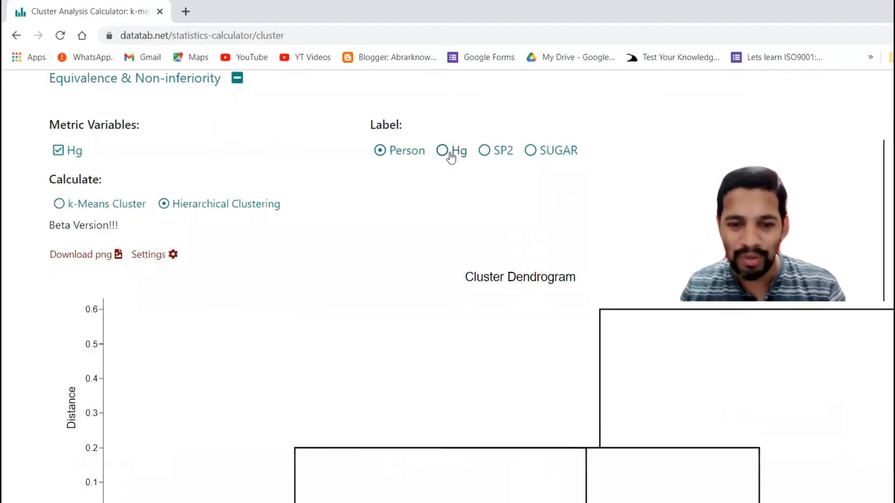
{"action": "left_click", "coordinate": [451, 155]}
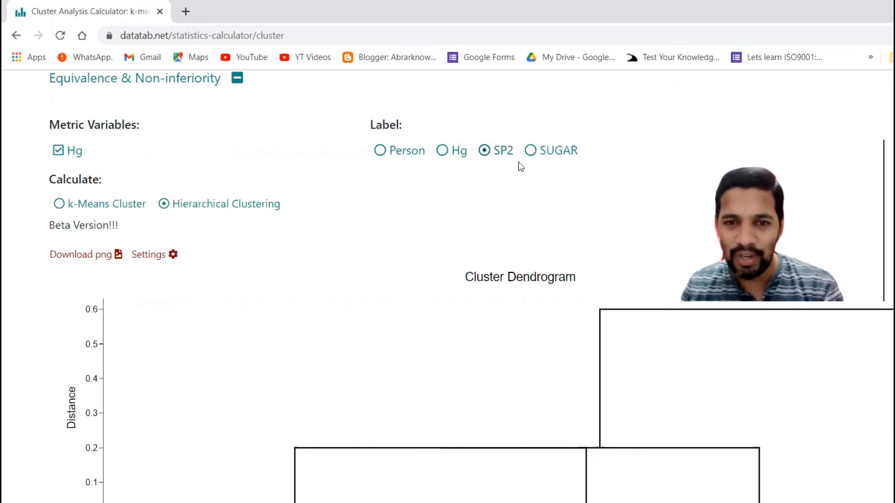
{"action": "left_click", "coordinate": [531, 156]}
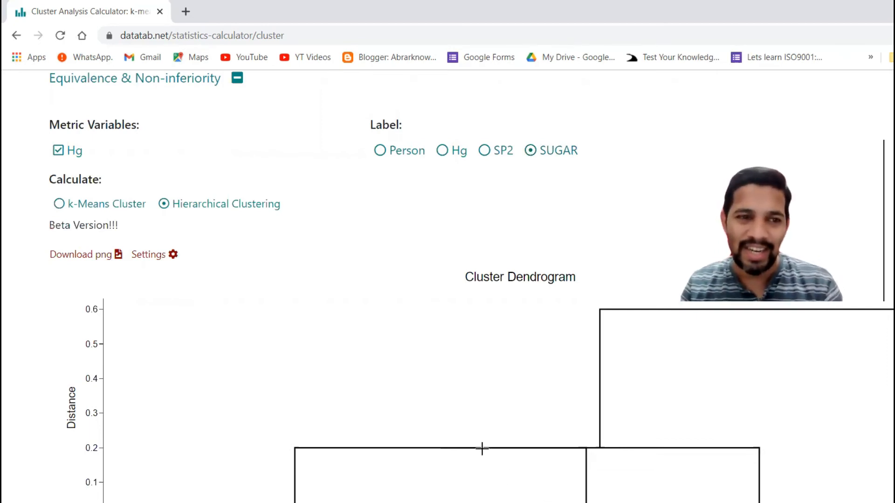
{"action": "scroll", "coordinate": [459, 387], "scroll_direction": "down", "scroll_amount": 3}
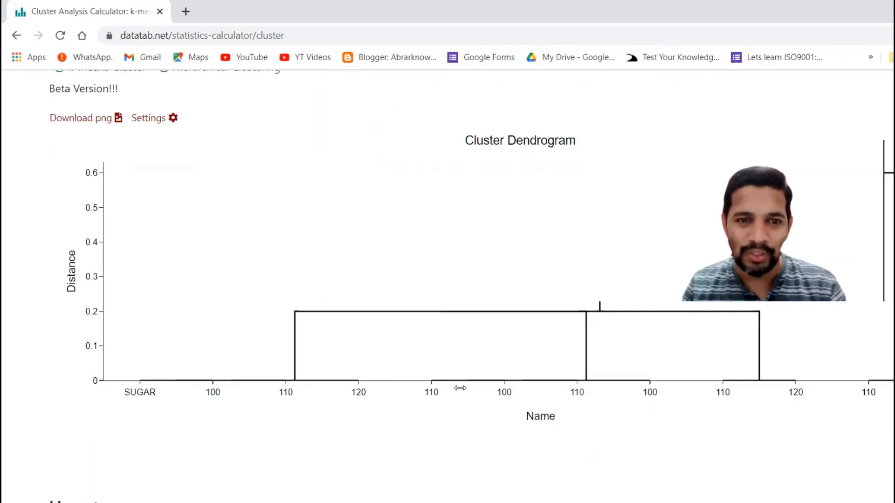
{"action": "scroll", "coordinate": [460, 387], "scroll_direction": "up", "scroll_amount": 7}
{"action": "scroll", "coordinate": [461, 392], "scroll_direction": "up", "scroll_amount": 1}
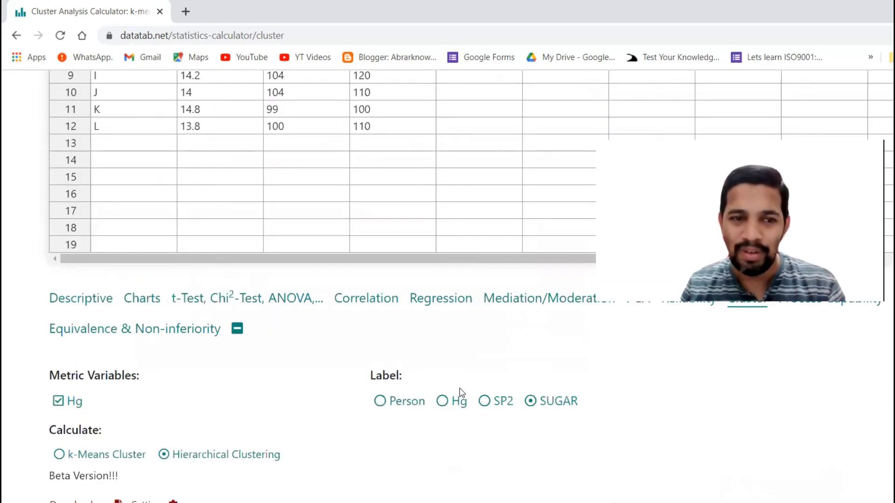
{"action": "scroll", "coordinate": [460, 392], "scroll_direction": "up", "scroll_amount": 3}
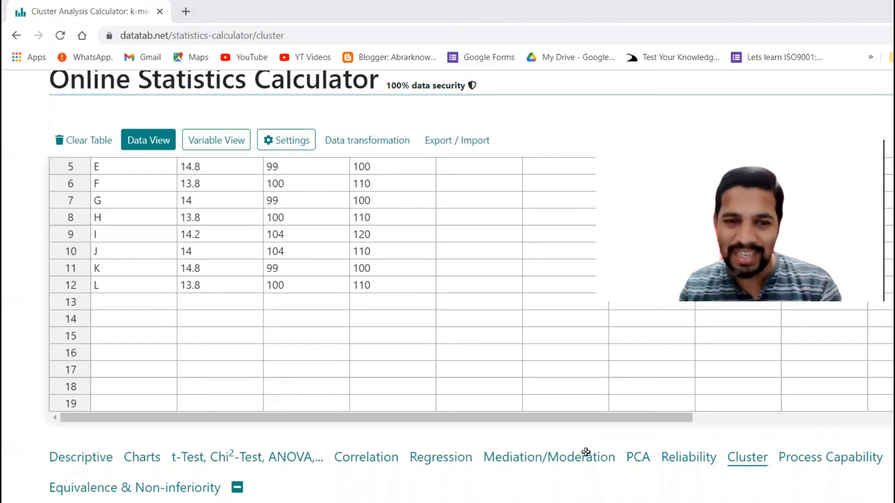
Step: Switch to Minitab, start a Cluster Variables analysis and reset its settings to the defaults
{"action": "key", "text": "alt+Tab"}
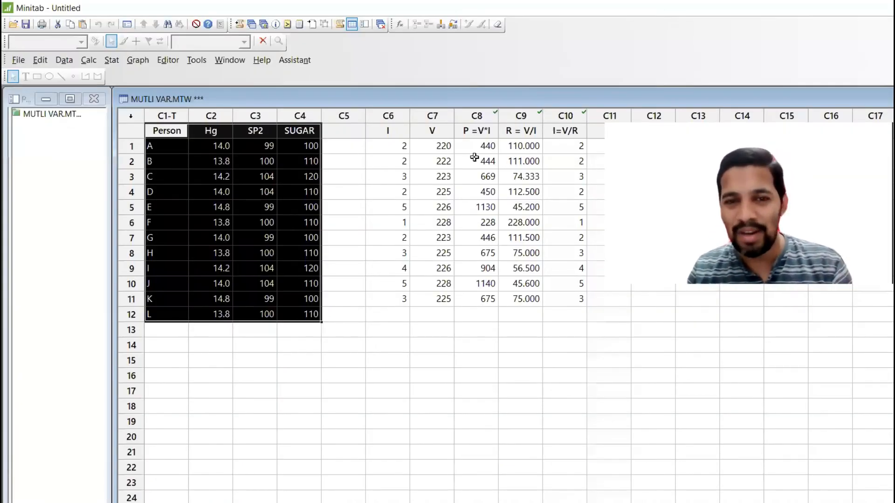
{"action": "left_click", "coordinate": [112, 60]}
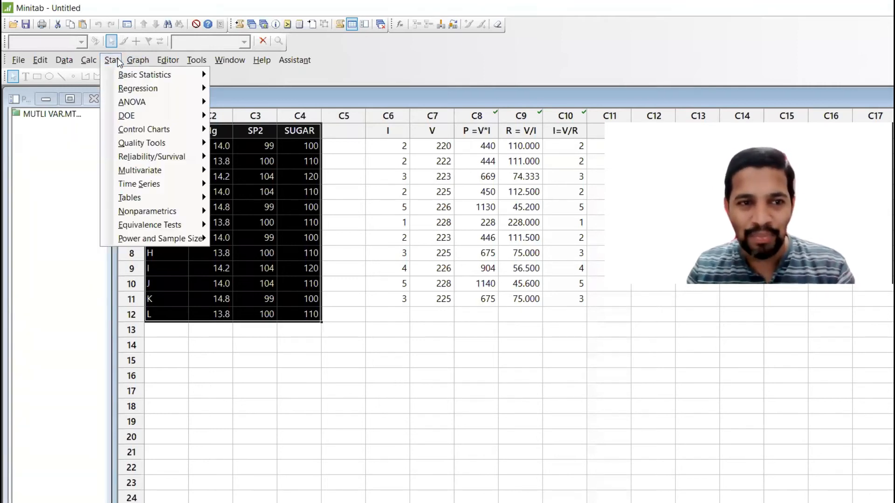
{"action": "mouse_move", "coordinate": [158, 171]}
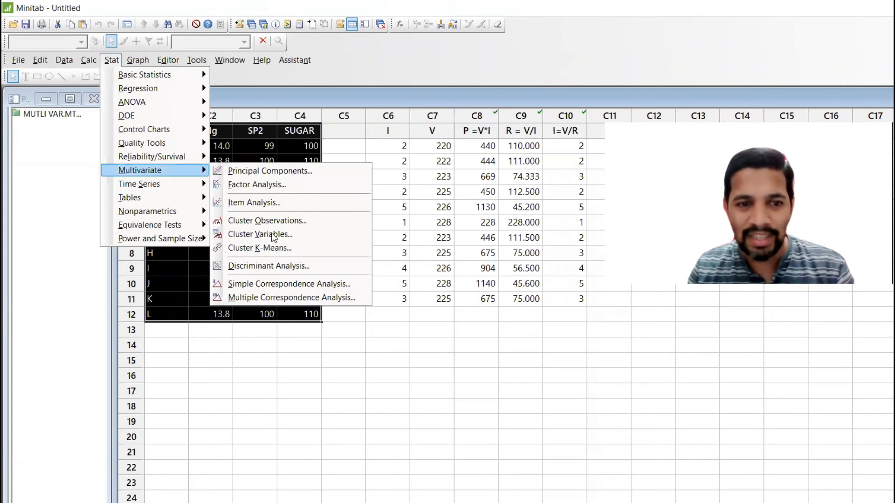
{"action": "left_click", "coordinate": [280, 235]}
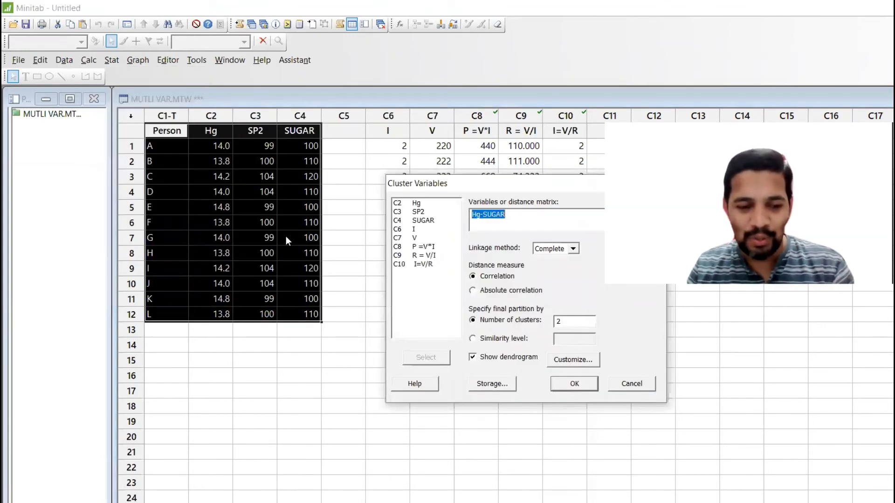
{"action": "key", "text": "F3"}
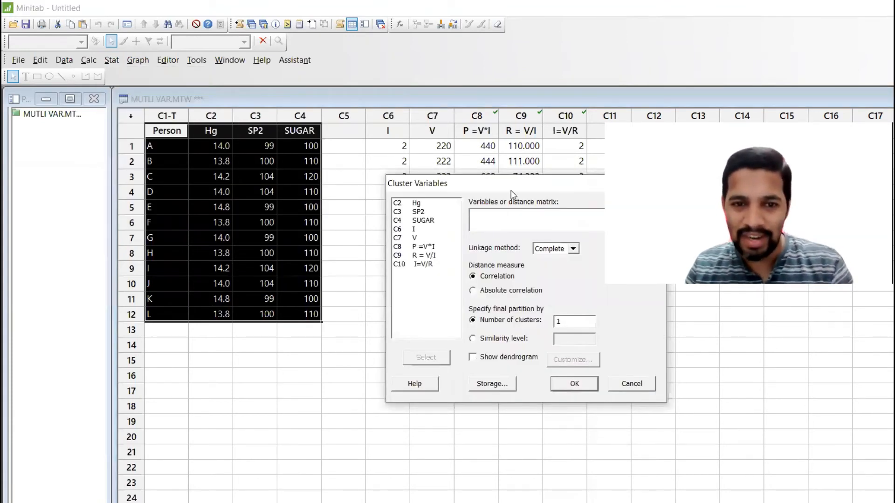
{"action": "left_click", "coordinate": [368, 217]}
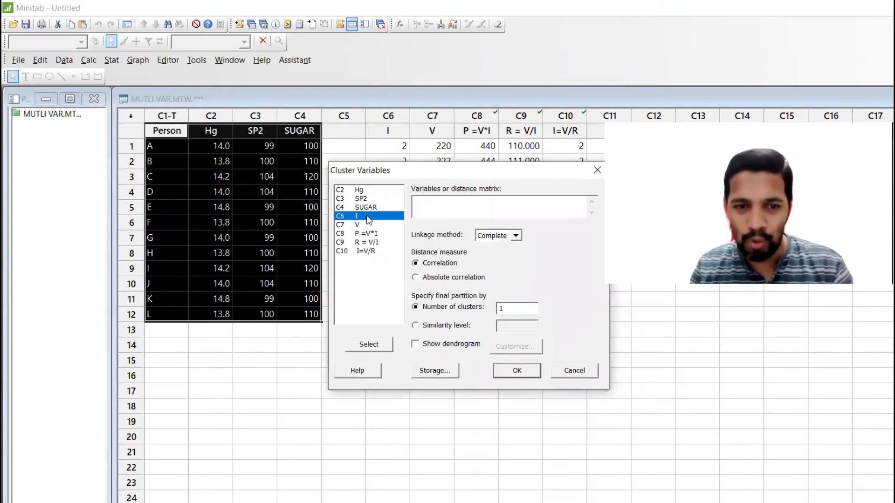
{"action": "key", "text": "shift+Down"}
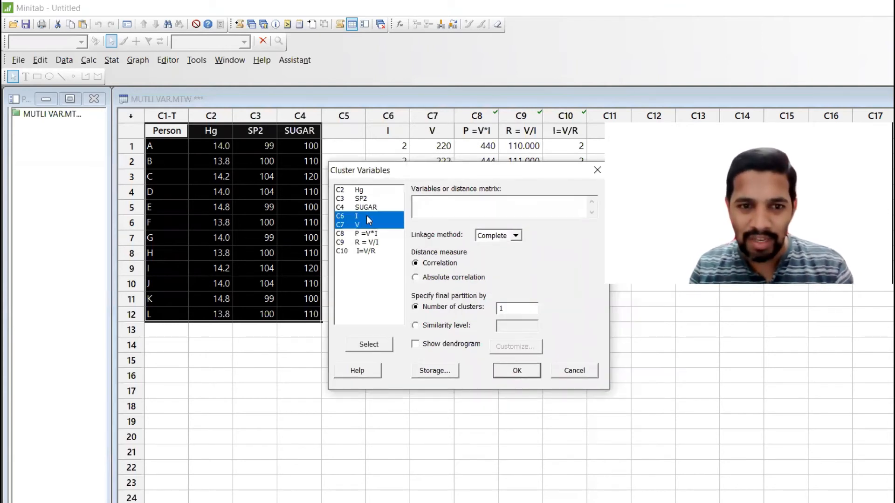
{"action": "key", "text": "shift+Down"}
{"action": "key", "text": "shift+Down"}
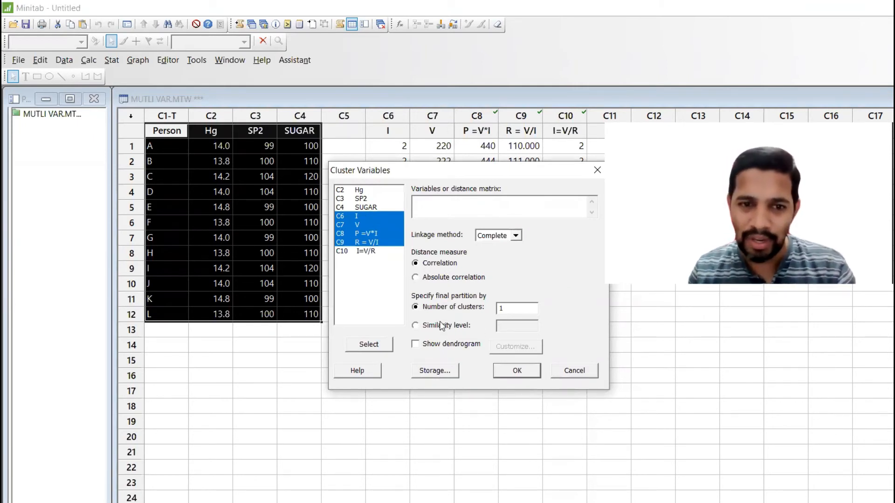
{"action": "key", "text": "shift+Down"}
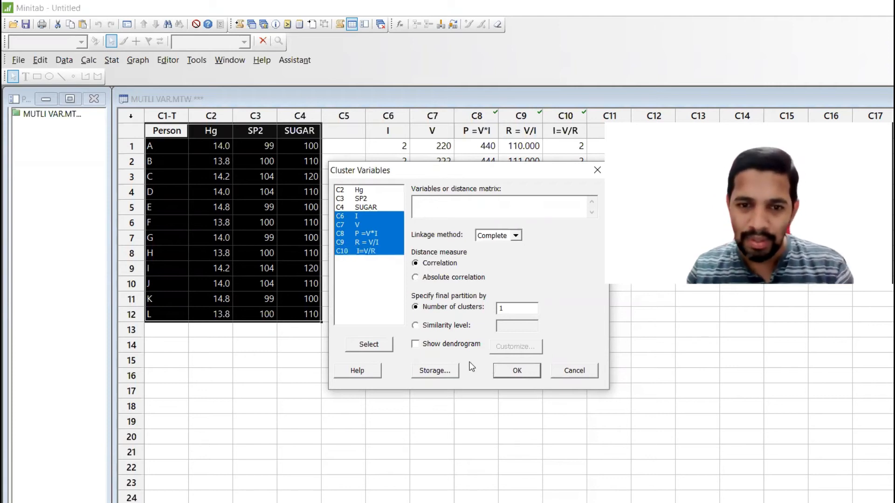
{"action": "left_click", "coordinate": [524, 371]}
{"action": "left_click", "coordinate": [572, 371]}
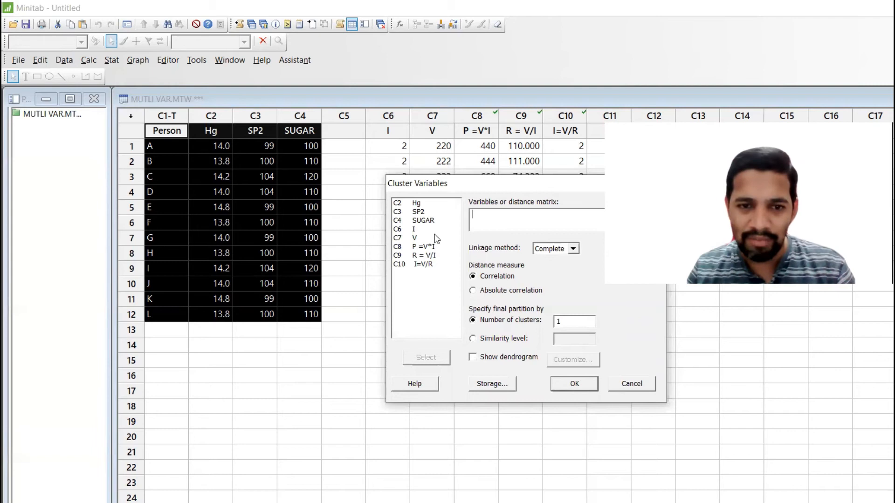
Step: Run the variable clustering on I, V, P =V*I and R = V/I with 3 clusters and a dendrogram
{"action": "left_click", "coordinate": [432, 230]}
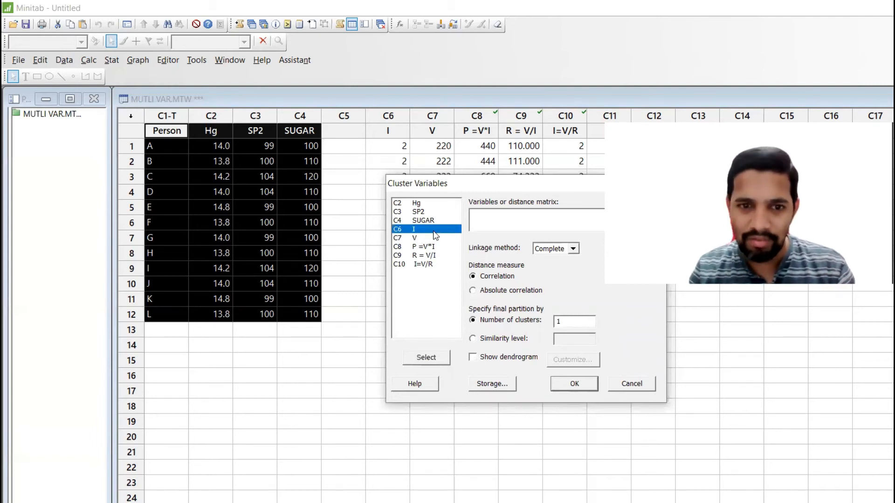
{"action": "left_click_drag", "start_coordinate": [433, 230], "coordinate": [434, 255]}
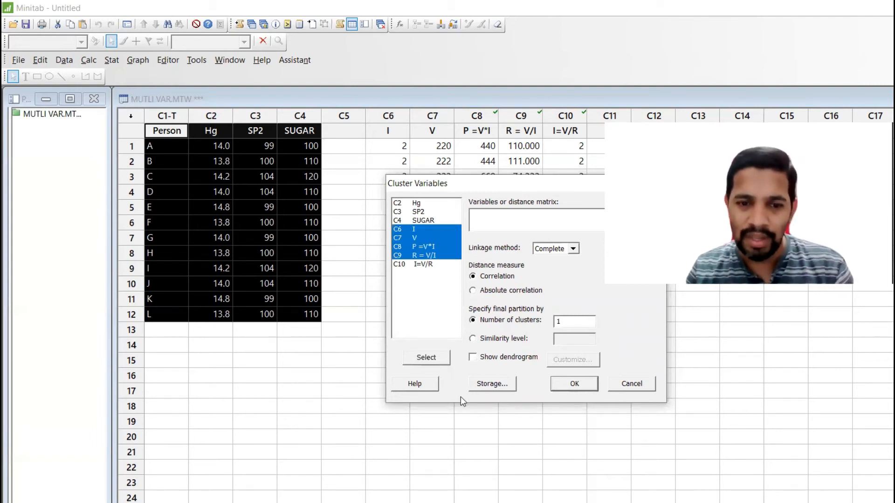
{"action": "left_click", "coordinate": [424, 357]}
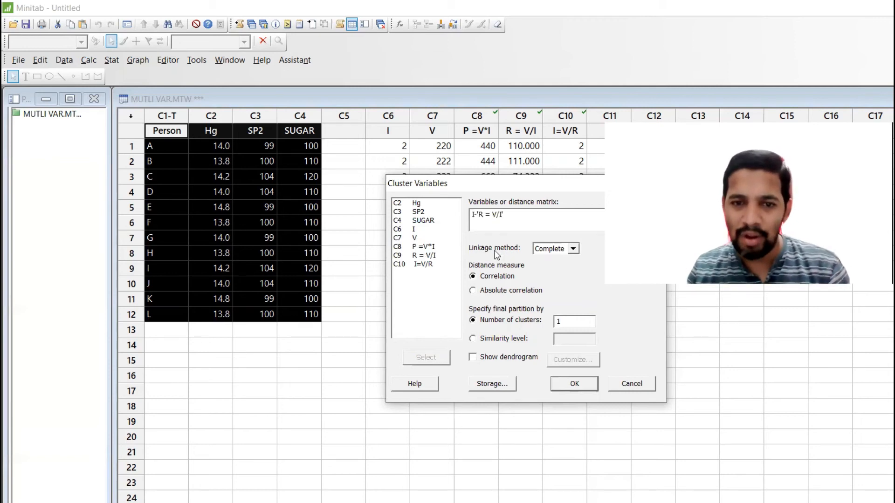
{"action": "left_click", "coordinate": [582, 318]}
{"action": "key", "text": "BackSpace"}
{"action": "type", "text": "3"}
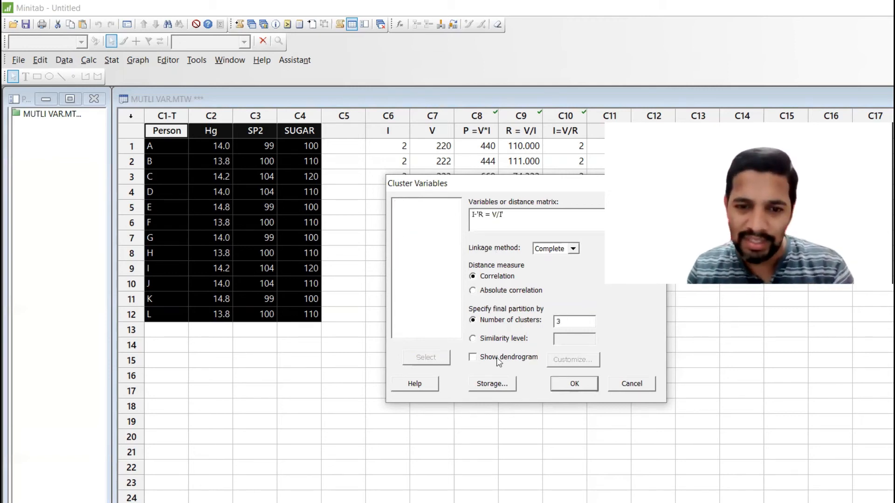
{"action": "left_click", "coordinate": [531, 357]}
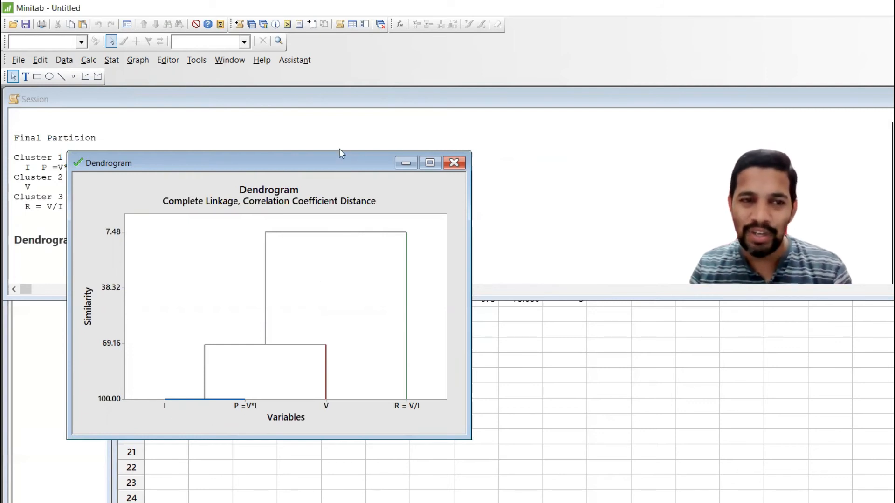
Step: Enlarge the dendrogram to examine how I, V, P and R are grouped, and return to the worksheet
{"action": "left_click_drag", "start_coordinate": [337, 170], "coordinate": [339, 149]}
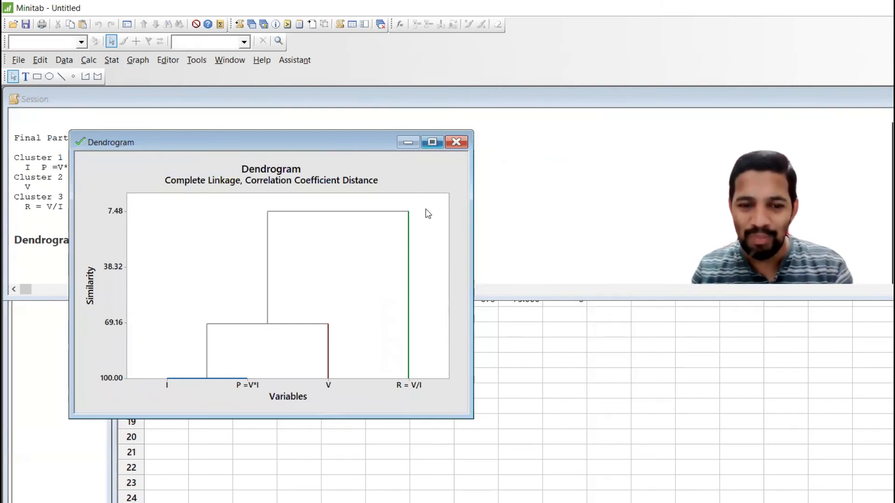
{"action": "left_click", "coordinate": [433, 142]}
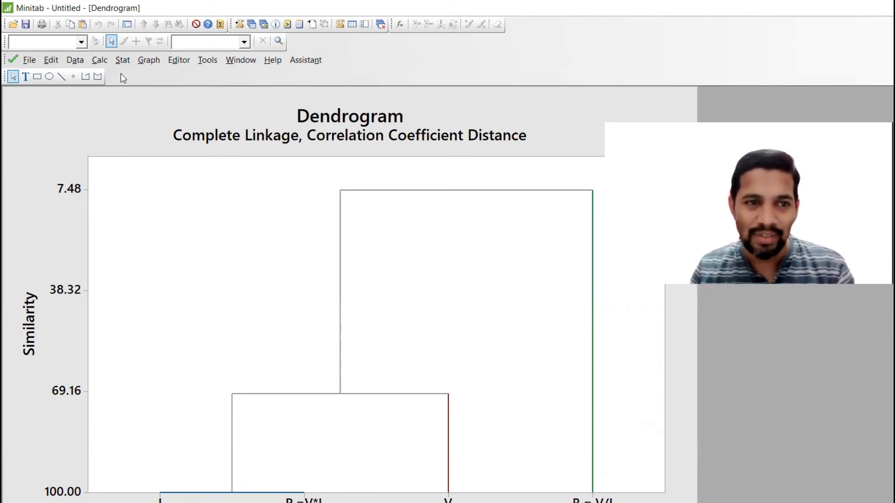
{"action": "left_click", "coordinate": [127, 25]}
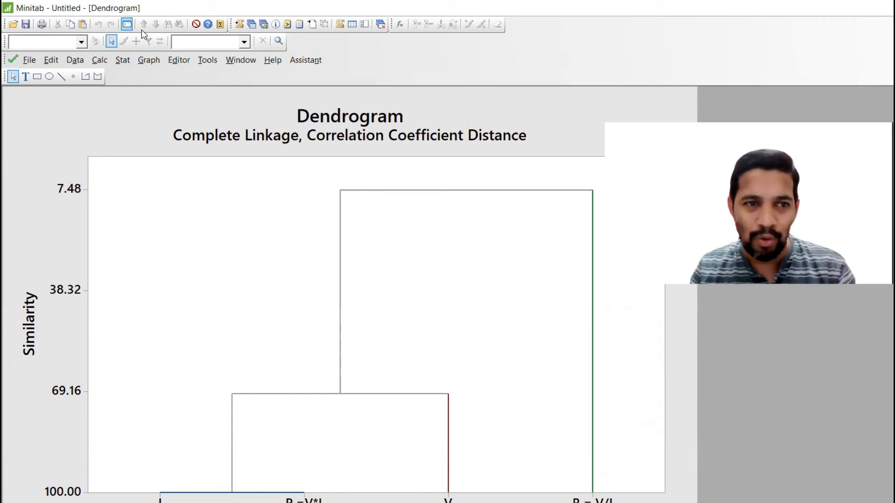
{"action": "left_click", "coordinate": [253, 28]}
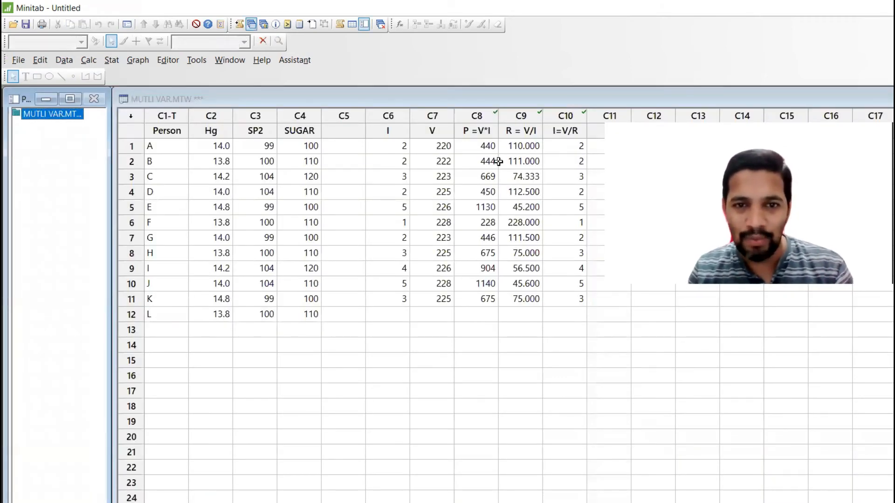
Step: Copy the worksheet data of columns I, V, P =V*I and R = V/I, including the column names
{"action": "left_click_drag", "start_coordinate": [513, 147], "coordinate": [517, 162]}
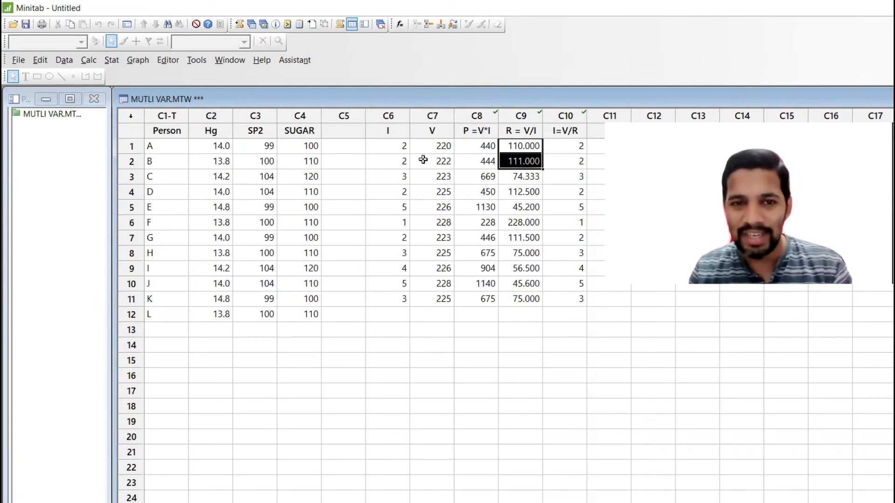
{"action": "left_click_drag", "start_coordinate": [388, 130], "coordinate": [559, 296]}
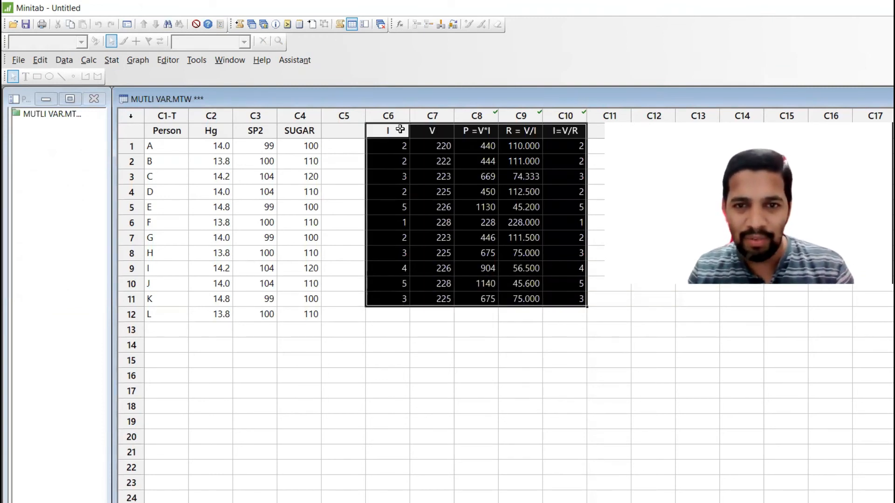
{"action": "left_click_drag", "start_coordinate": [527, 242], "coordinate": [546, 138]}
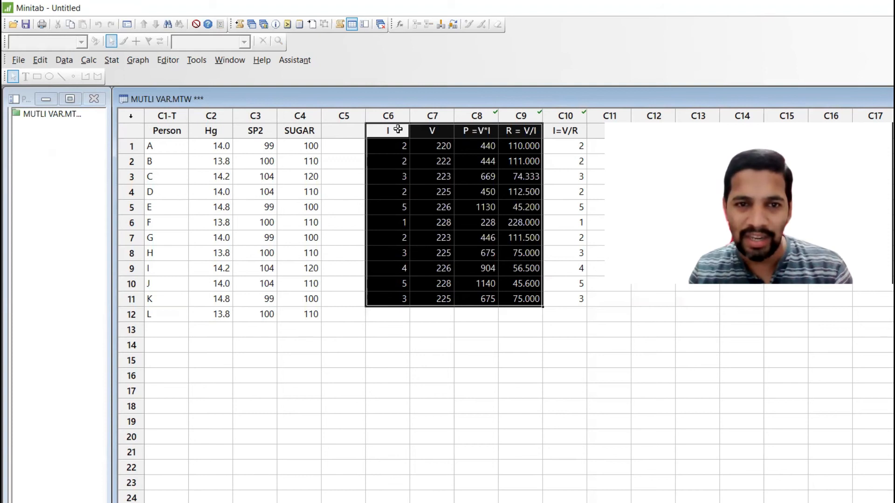
{"action": "left_click_drag", "start_coordinate": [388, 131], "coordinate": [517, 302]}
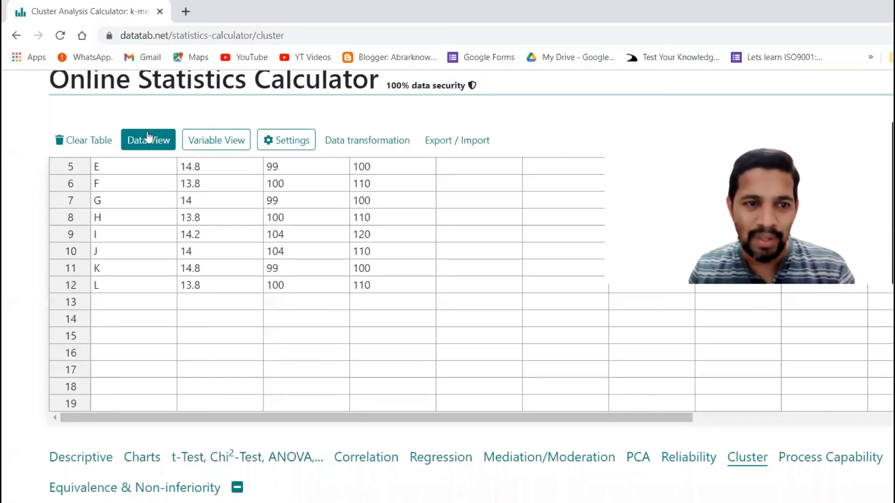
Step: Switch to DATAtab, clear the old health data from the table and paste the electrical data starting at the header row
{"action": "left_click", "coordinate": [97, 146]}
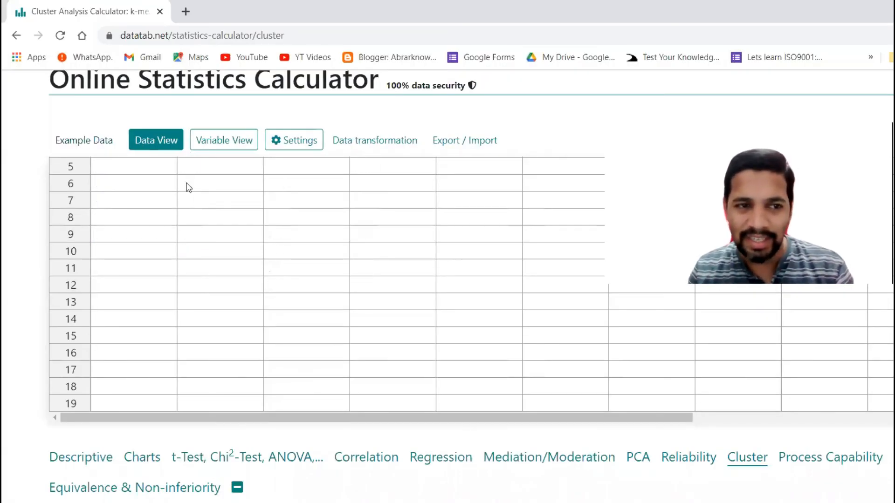
{"action": "scroll", "coordinate": [189, 187], "scroll_direction": "up", "scroll_amount": 2}
{"action": "scroll", "coordinate": [150, 253], "scroll_direction": "up", "scroll_amount": 1}
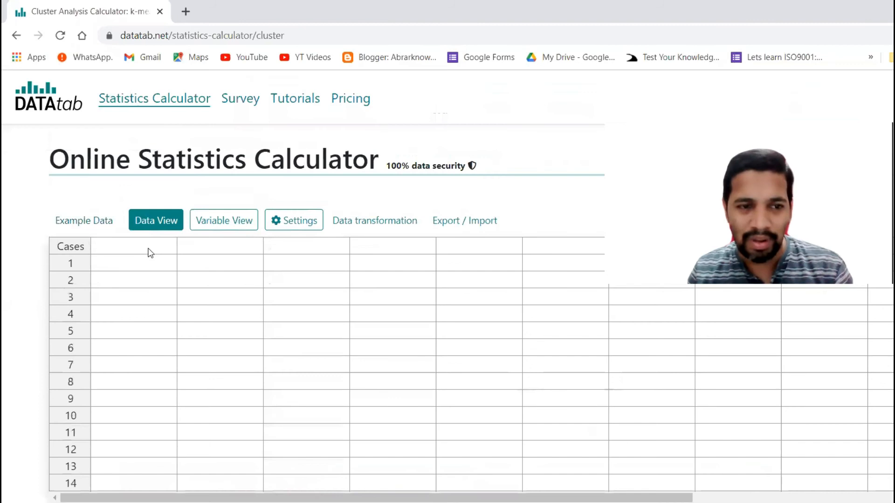
{"action": "left_click", "coordinate": [150, 253]}
{"action": "key", "text": "ctrl+v"}
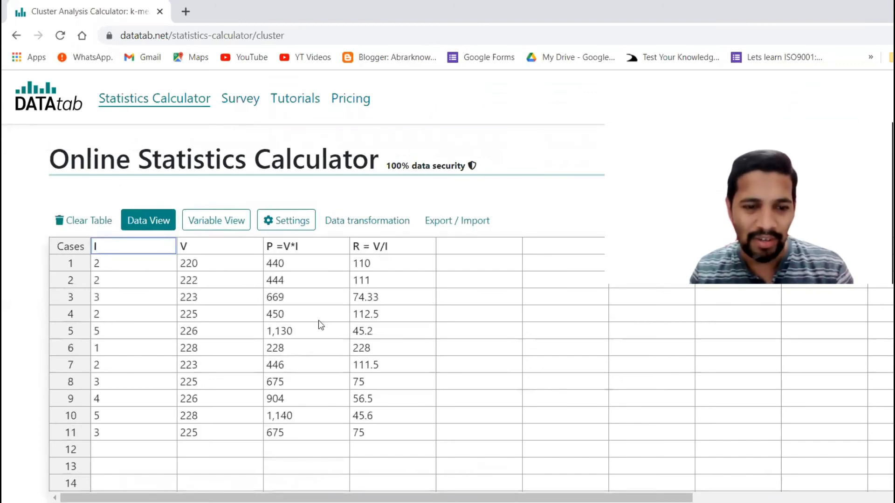
Step: Label the hierarchical clustering dendrogram by I and view its labelled branches
{"action": "scroll", "coordinate": [423, 326], "scroll_direction": "down", "scroll_amount": 5}
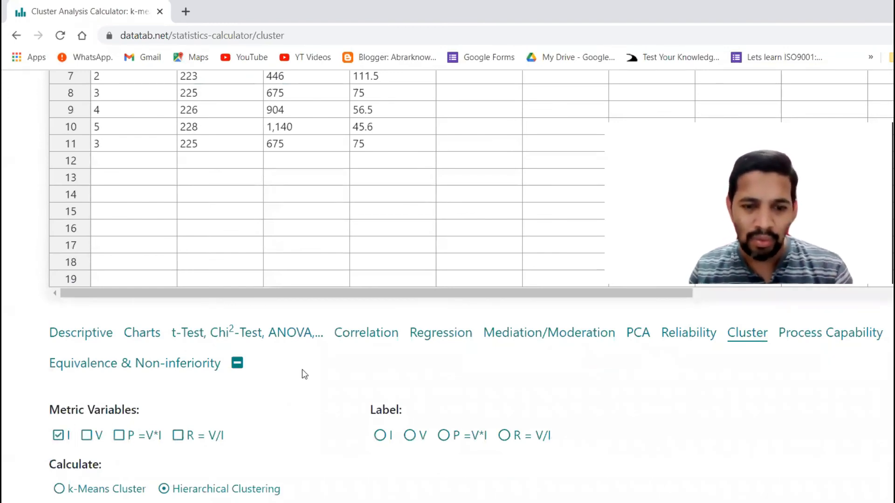
{"action": "scroll", "coordinate": [302, 370], "scroll_direction": "down", "scroll_amount": 4}
{"action": "scroll", "coordinate": [345, 381], "scroll_direction": "down", "scroll_amount": 4}
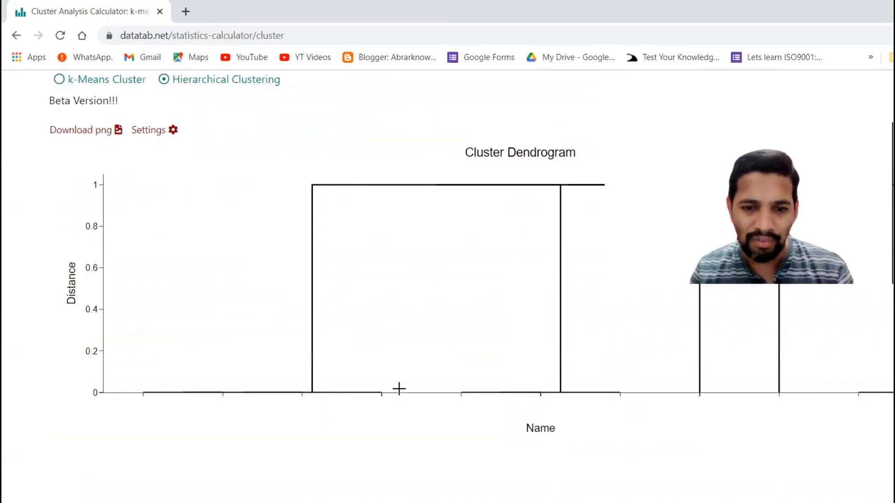
{"action": "scroll", "coordinate": [330, 367], "scroll_direction": "up", "scroll_amount": 1}
{"action": "scroll", "coordinate": [364, 311], "scroll_direction": "up", "scroll_amount": 5}
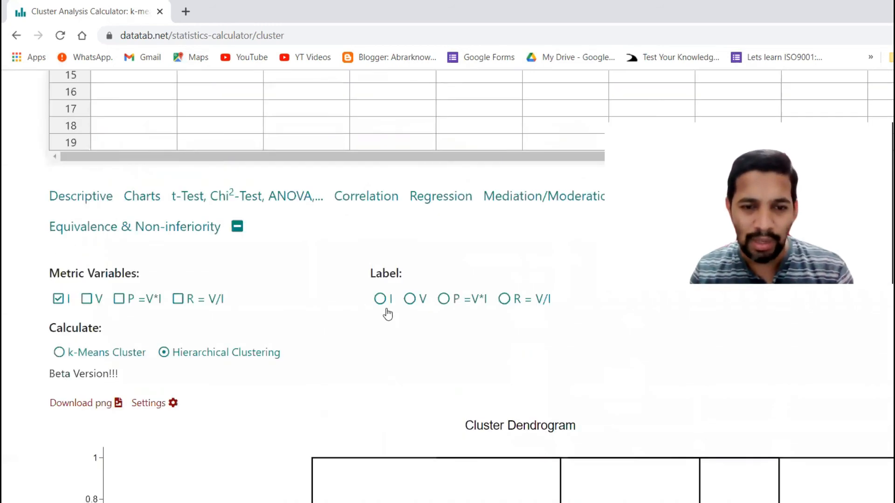
{"action": "left_click", "coordinate": [386, 312]}
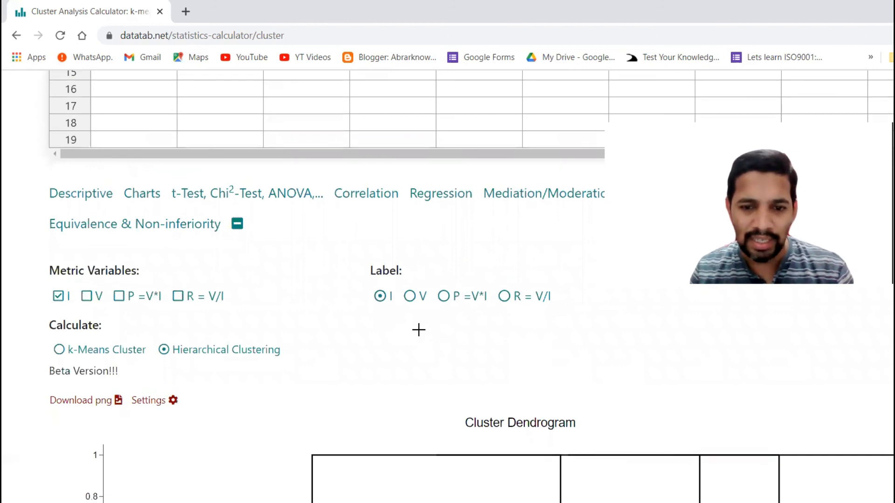
{"action": "scroll", "coordinate": [299, 390], "scroll_direction": "down", "scroll_amount": 5}
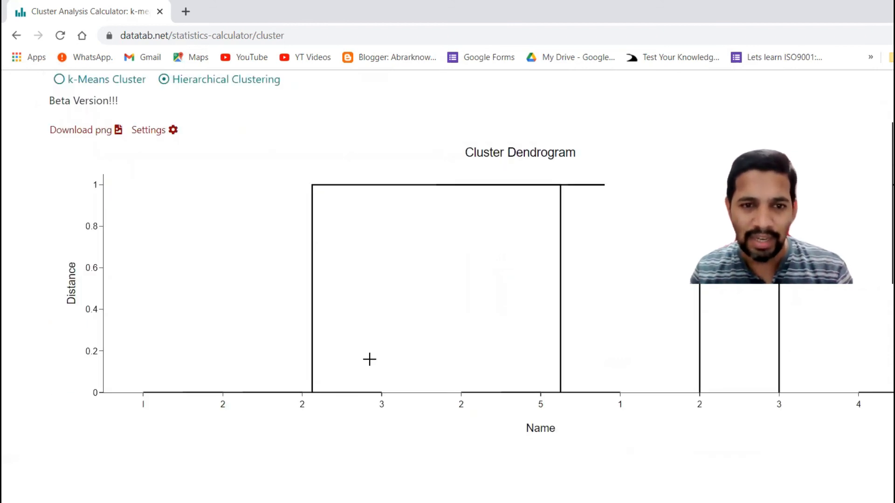
Step: Relabel the cluster dendrogram by V and finally by P =V*I
{"action": "scroll", "coordinate": [392, 209], "scroll_direction": "up", "scroll_amount": 3}
{"action": "left_click", "coordinate": [410, 162]}
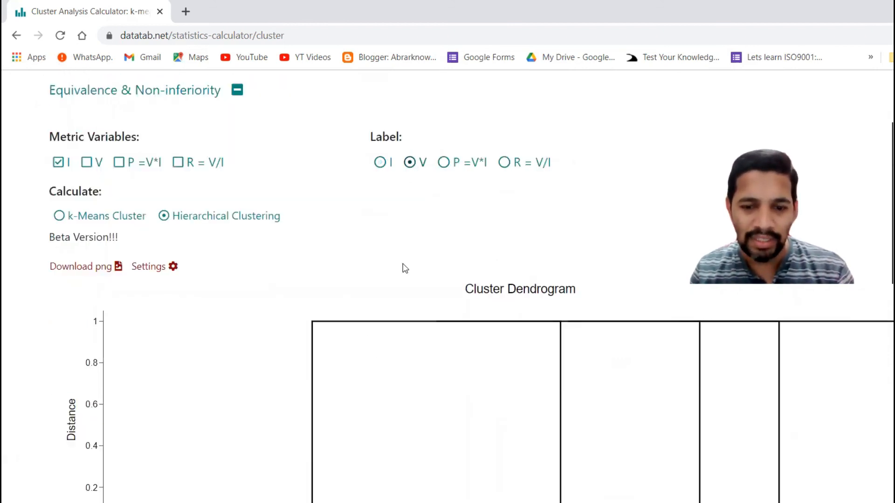
{"action": "scroll", "coordinate": [480, 254], "scroll_direction": "up", "scroll_amount": 1}
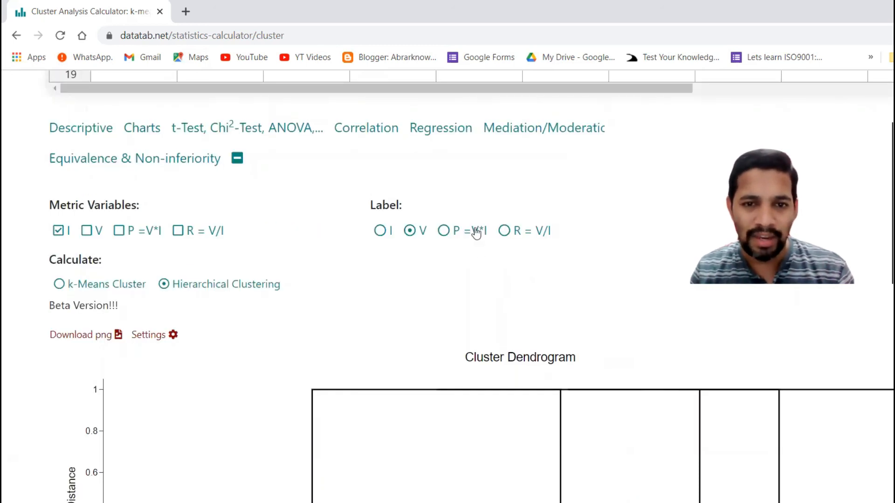
{"action": "left_click", "coordinate": [444, 230]}
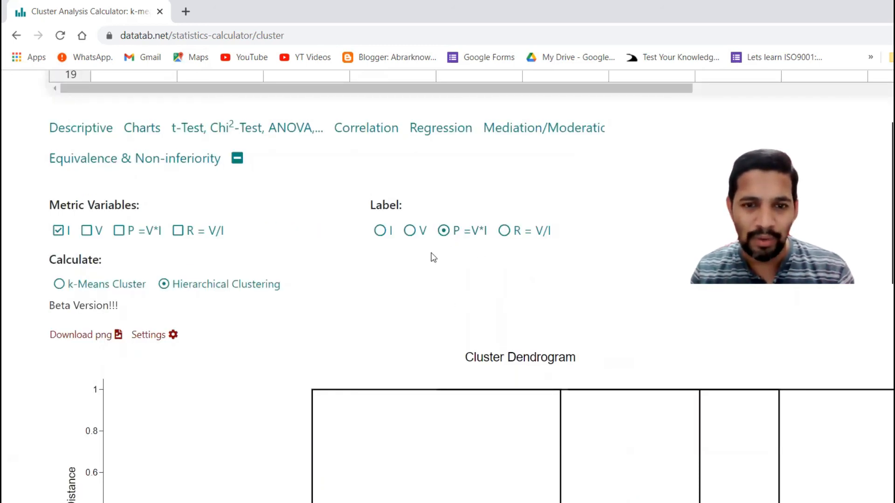
{"action": "scroll", "coordinate": [445, 286], "scroll_direction": "down", "scroll_amount": 3}
{"action": "scroll", "coordinate": [430, 284], "scroll_direction": "up", "scroll_amount": 3}
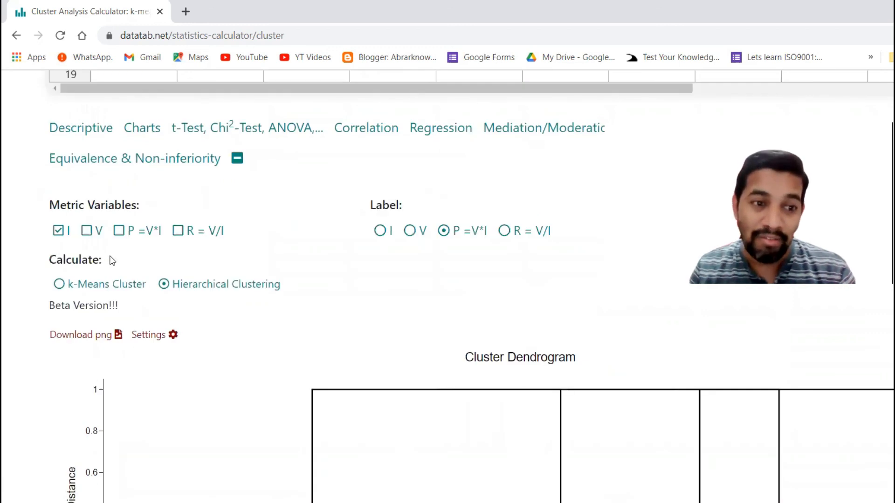
Step: Add V as a metric variable alongside I and examine the updated cluster dendrogram
{"action": "left_click", "coordinate": [87, 231]}
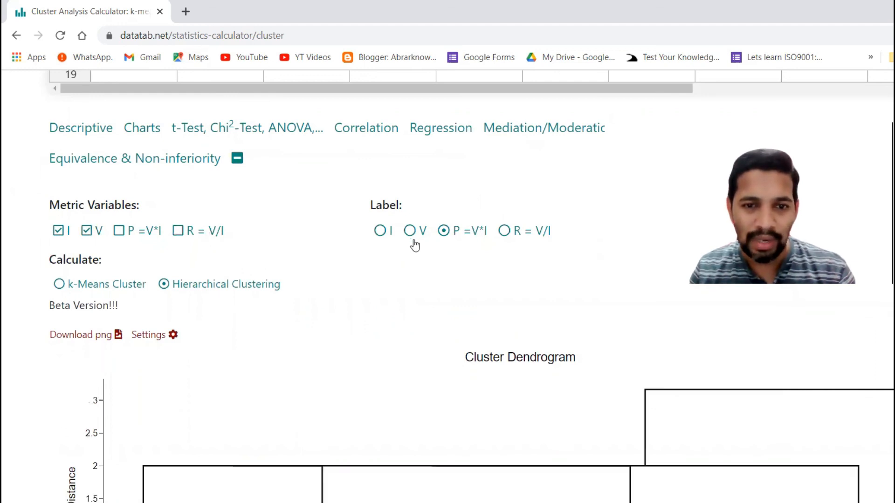
{"action": "scroll", "coordinate": [803, 441], "scroll_direction": "down", "scroll_amount": 3}
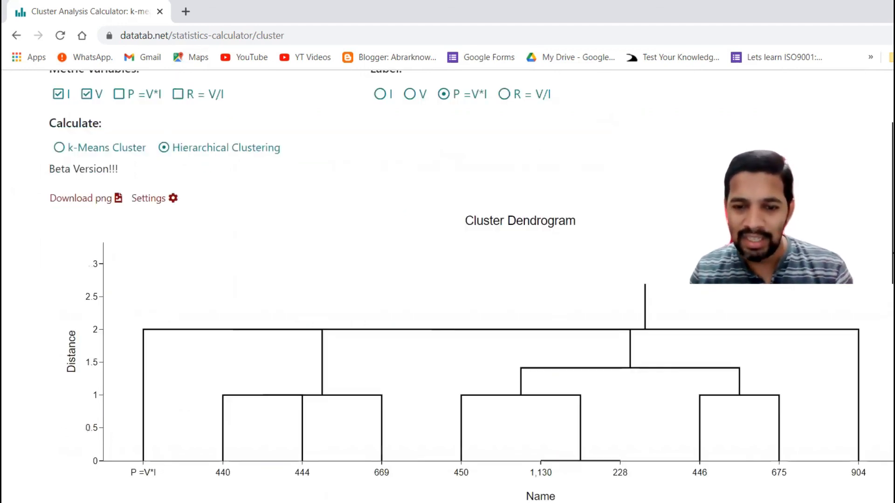
{"action": "scroll", "coordinate": [861, 409], "scroll_direction": "up", "scroll_amount": 3}
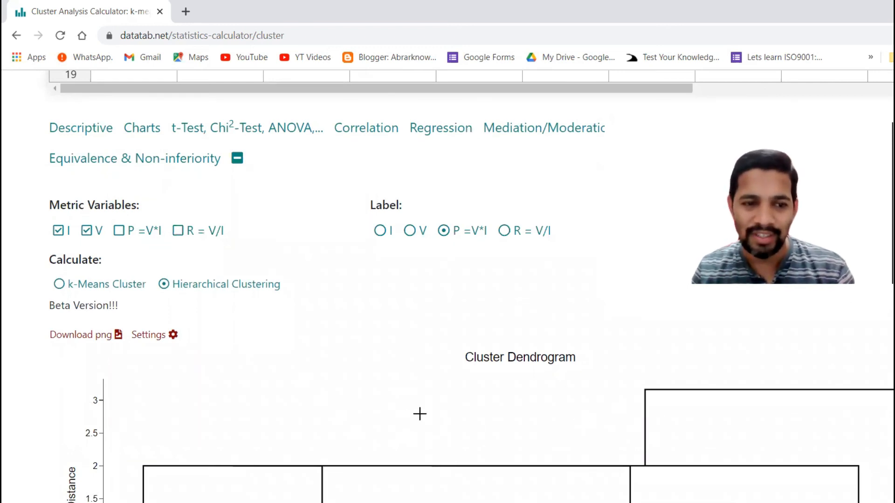
{"action": "scroll", "coordinate": [468, 386], "scroll_direction": "down", "scroll_amount": 2}
{"action": "scroll", "coordinate": [431, 425], "scroll_direction": "down", "scroll_amount": 1}
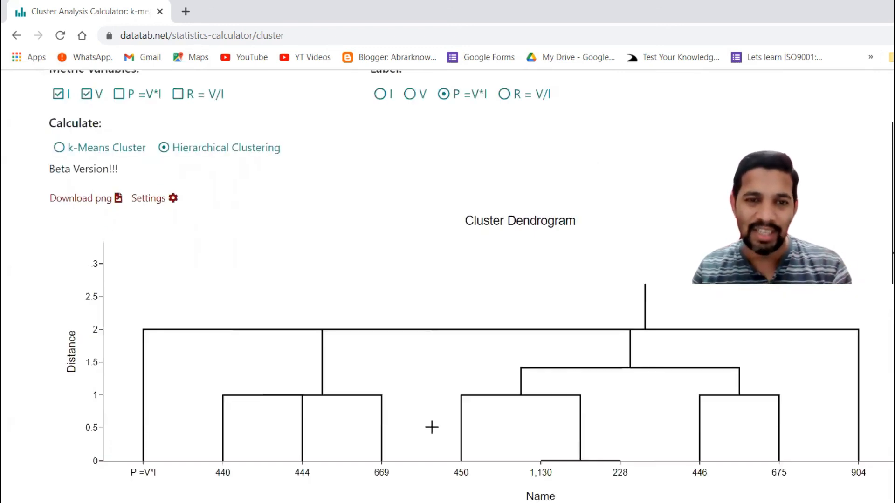
{"action": "scroll", "coordinate": [429, 162], "scroll_direction": "up", "scroll_amount": 1}
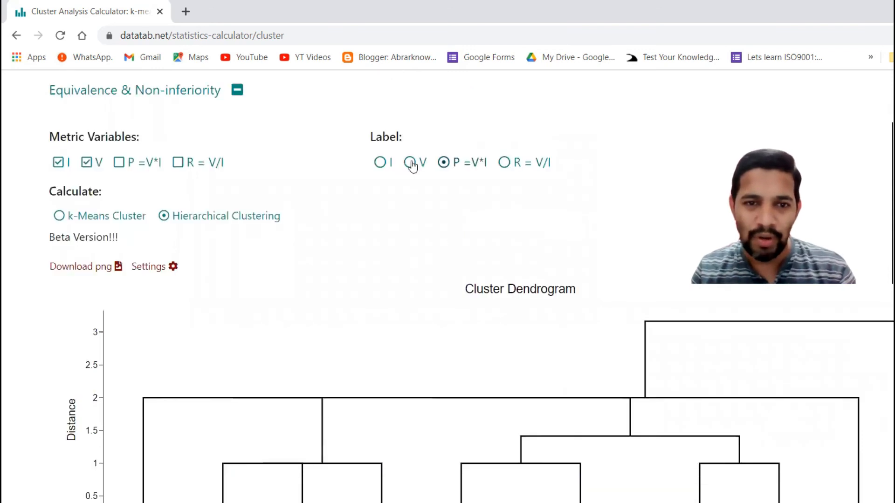
Step: Relabel the I and V dendrogram by V and finally by R = V/I, and check its labels
{"action": "left_click", "coordinate": [410, 163]}
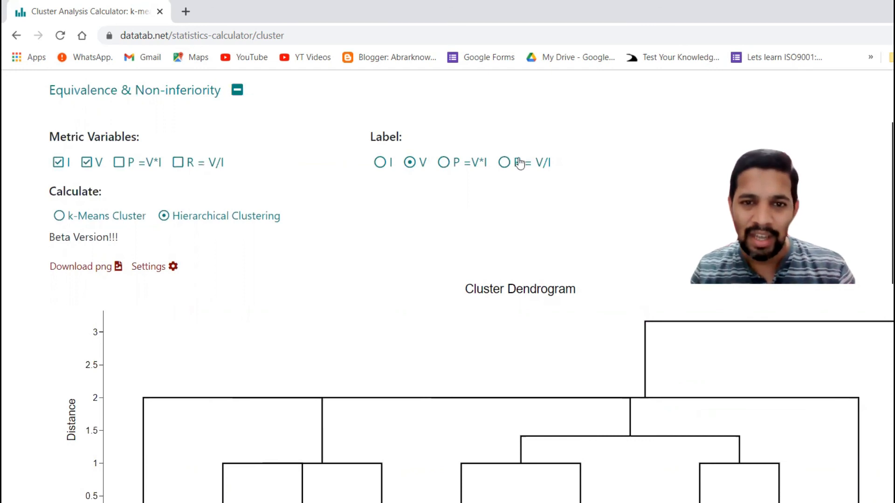
{"action": "left_click", "coordinate": [503, 168]}
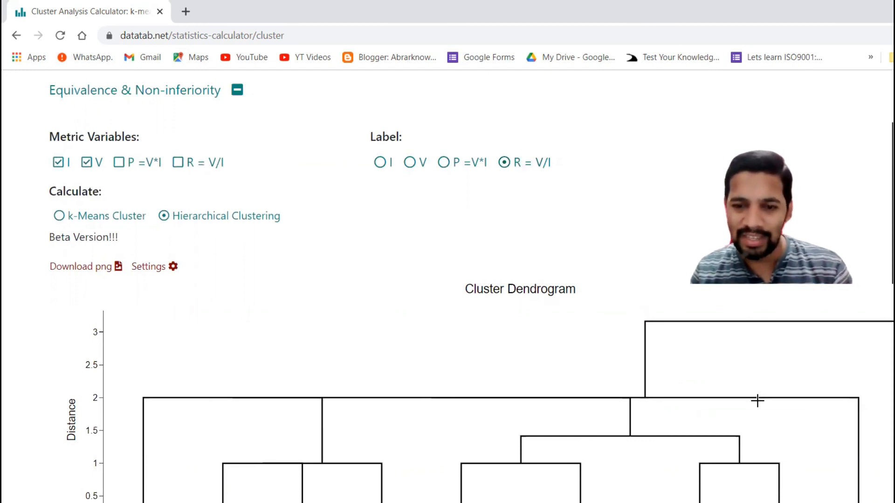
{"action": "scroll", "coordinate": [485, 385], "scroll_direction": "down", "scroll_amount": 5}
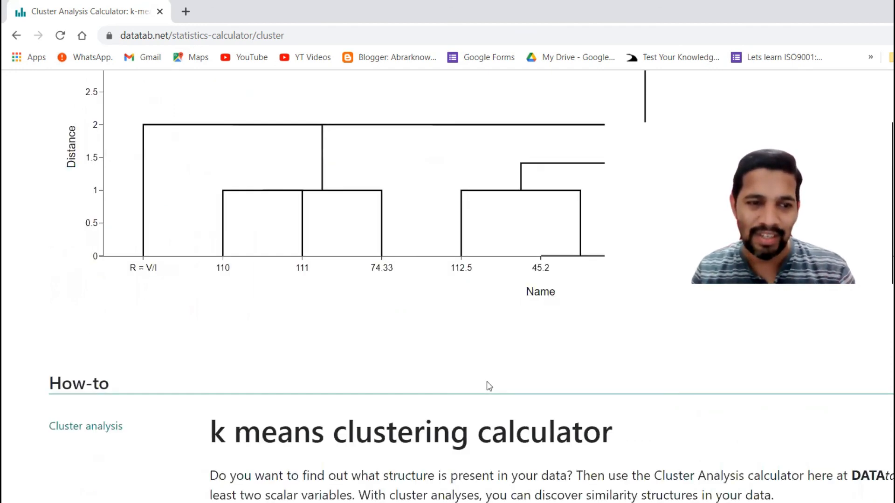
Step: Read the k-means clustering explanation and its illustrated calculation steps below the dendrogram
{"action": "scroll", "coordinate": [479, 368], "scroll_direction": "up", "scroll_amount": 7}
{"action": "scroll", "coordinate": [482, 377], "scroll_direction": "up", "scroll_amount": 5}
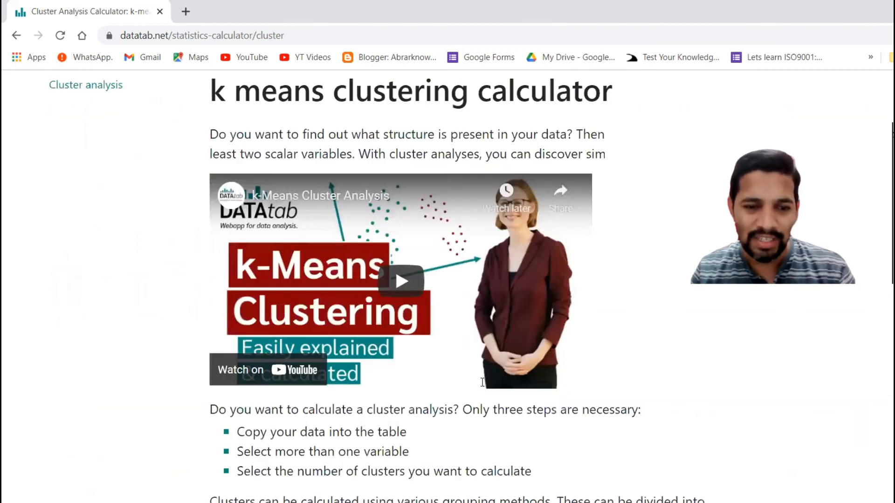
{"action": "scroll", "coordinate": [483, 386], "scroll_direction": "down", "scroll_amount": 5}
{"action": "scroll", "coordinate": [481, 391], "scroll_direction": "down", "scroll_amount": 5}
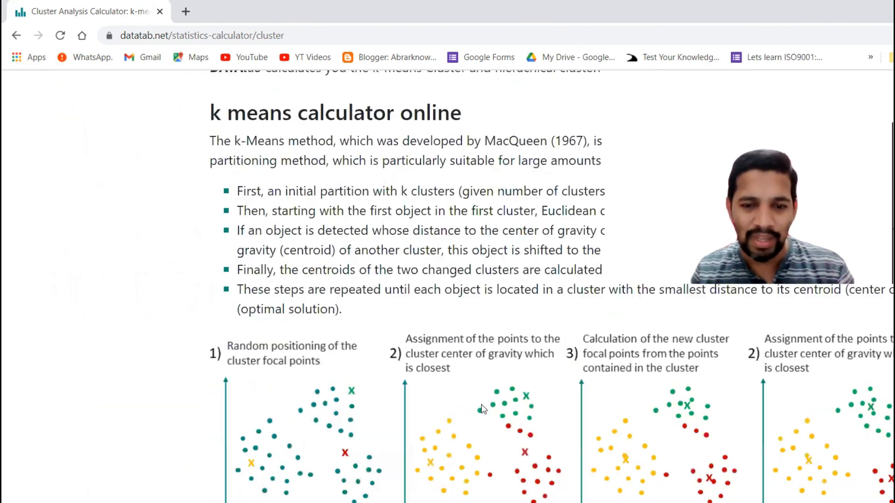
{"action": "scroll", "coordinate": [482, 409], "scroll_direction": "down", "scroll_amount": 1}
{"action": "scroll", "coordinate": [483, 408], "scroll_direction": "up", "scroll_amount": 3}
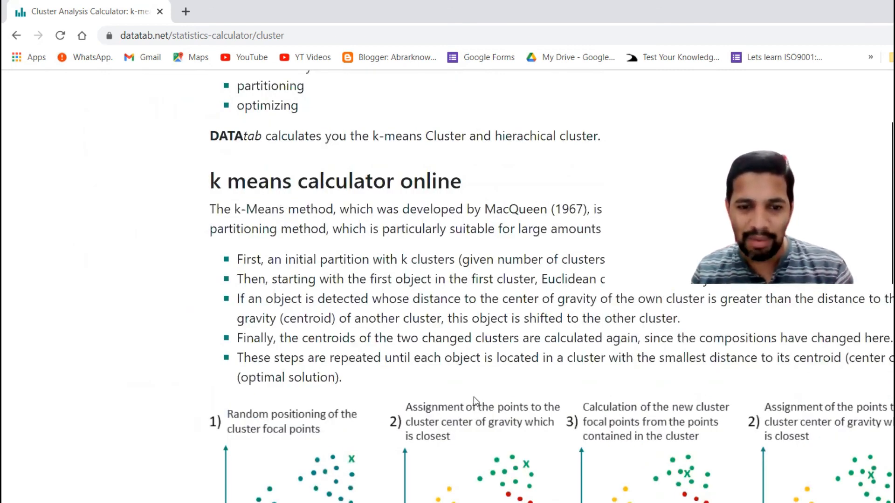
{"action": "scroll", "coordinate": [474, 396], "scroll_direction": "down", "scroll_amount": 2}
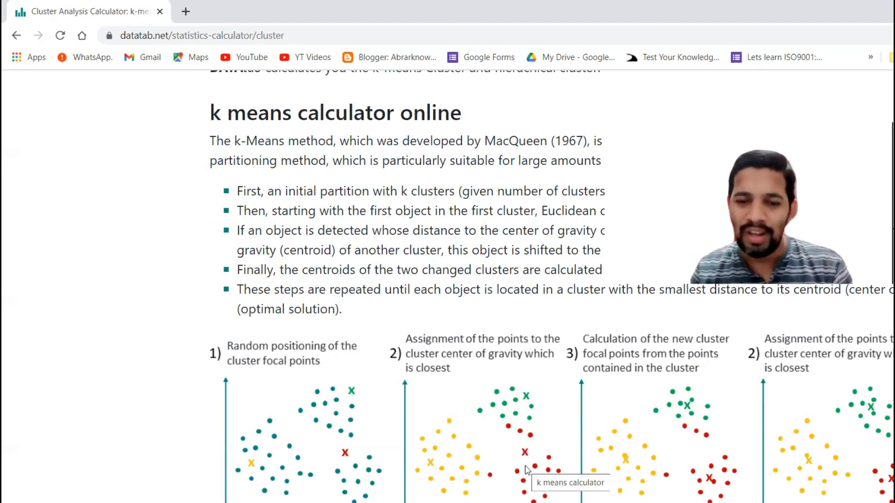
{"action": "scroll", "coordinate": [532, 470], "scroll_direction": "down", "scroll_amount": 3}
{"action": "scroll", "coordinate": [539, 472], "scroll_direction": "up", "scroll_amount": 4}
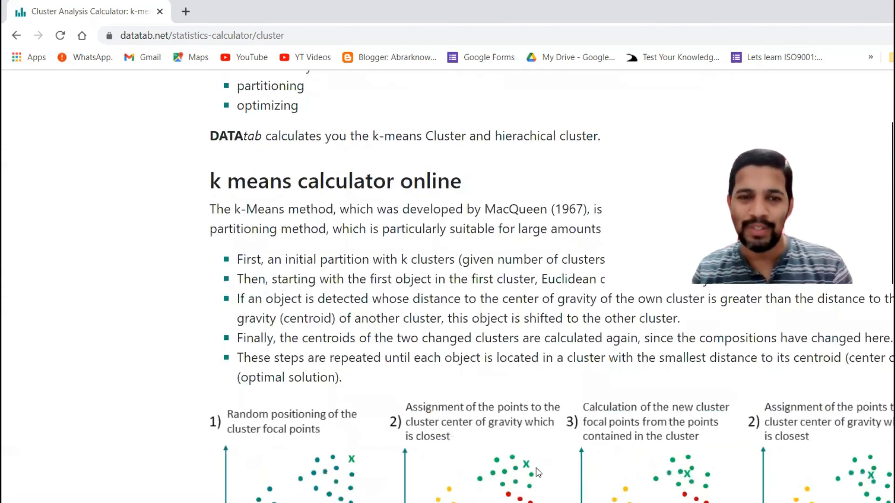
Step: Return to the clustering options and label the dendrogram by I
{"action": "scroll", "coordinate": [538, 472], "scroll_direction": "up", "scroll_amount": 10}
{"action": "scroll", "coordinate": [499, 365], "scroll_direction": "up", "scroll_amount": 2}
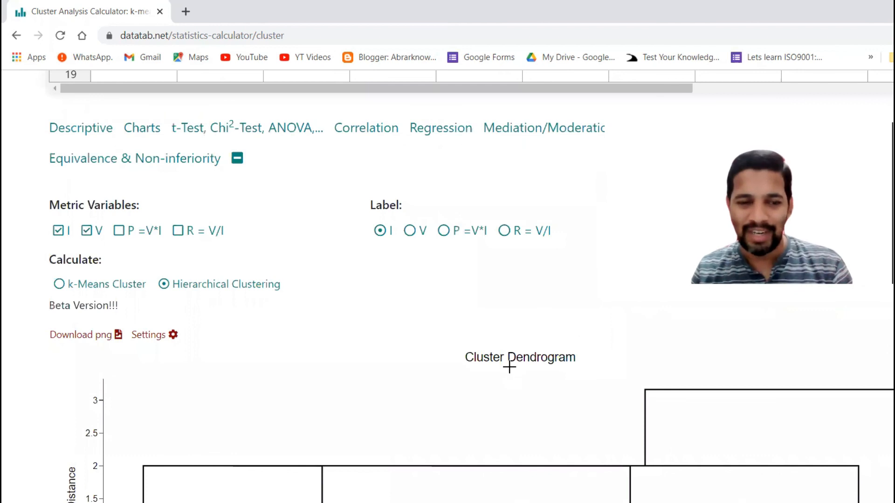
{"action": "scroll", "coordinate": [509, 367], "scroll_direction": "down", "scroll_amount": 2}
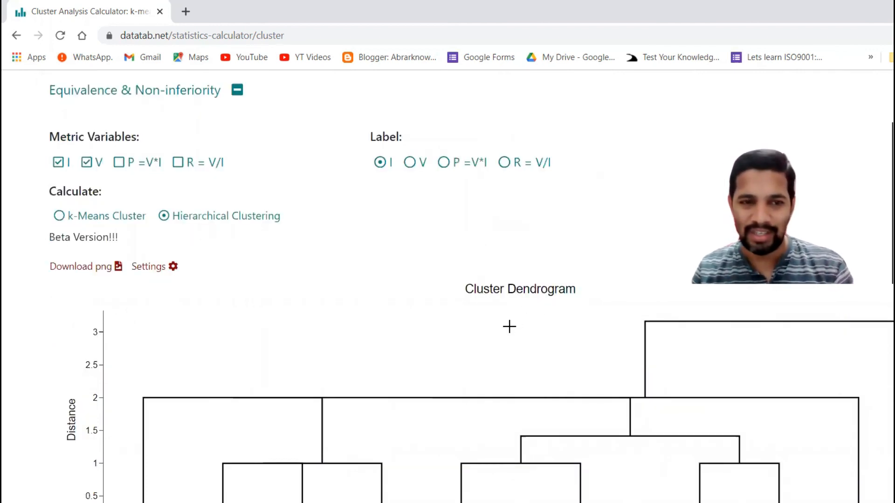
Step: Download the cluster dendrogram as a PNG image and return to the data table
{"action": "scroll", "coordinate": [509, 326], "scroll_direction": "up", "scroll_amount": 6}
{"action": "scroll", "coordinate": [418, 382], "scroll_direction": "down", "scroll_amount": 3}
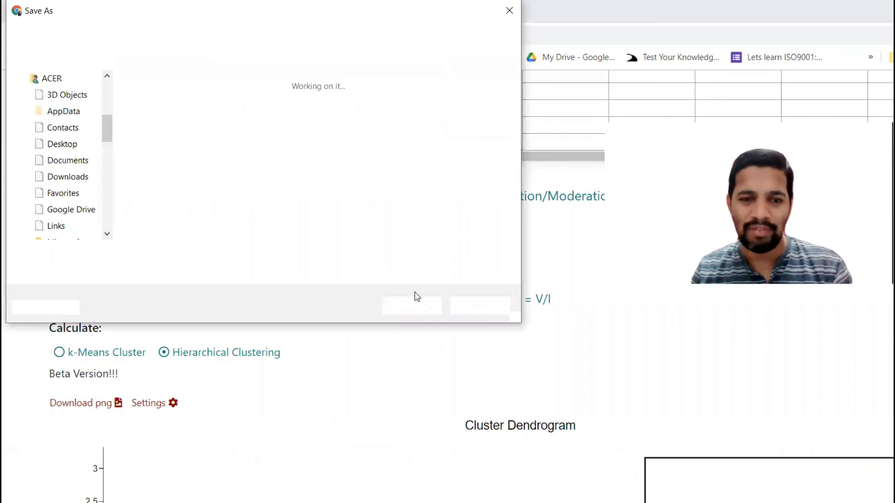
{"action": "left_click", "coordinate": [413, 312]}
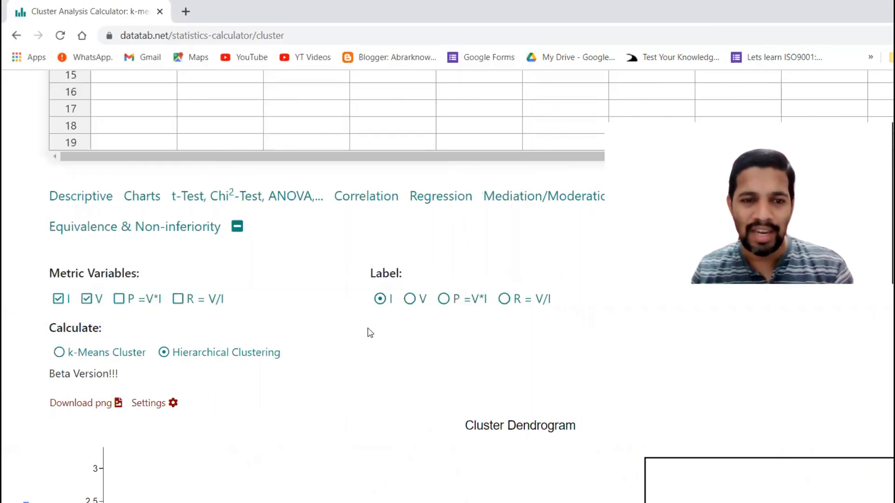
{"action": "scroll", "coordinate": [310, 284], "scroll_direction": "up", "scroll_amount": 1}
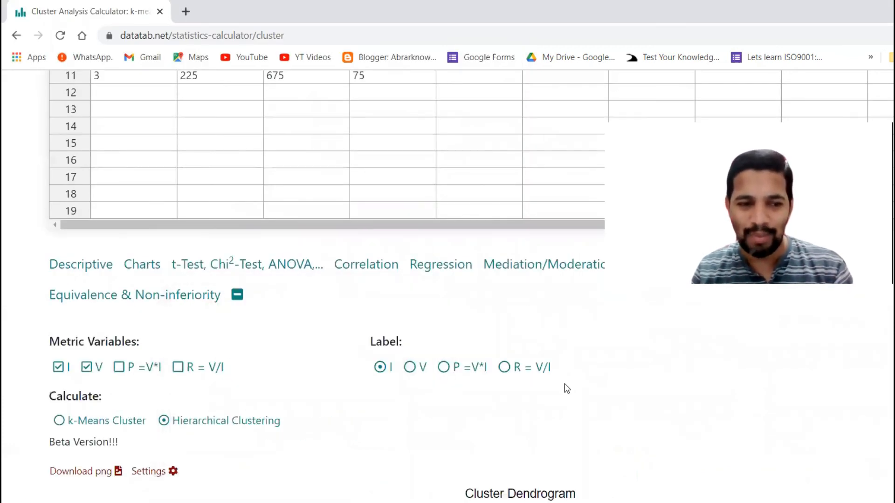
{"action": "scroll", "coordinate": [565, 388], "scroll_direction": "up", "scroll_amount": 2}
{"action": "scroll", "coordinate": [565, 388], "scroll_direction": "up", "scroll_amount": 2}
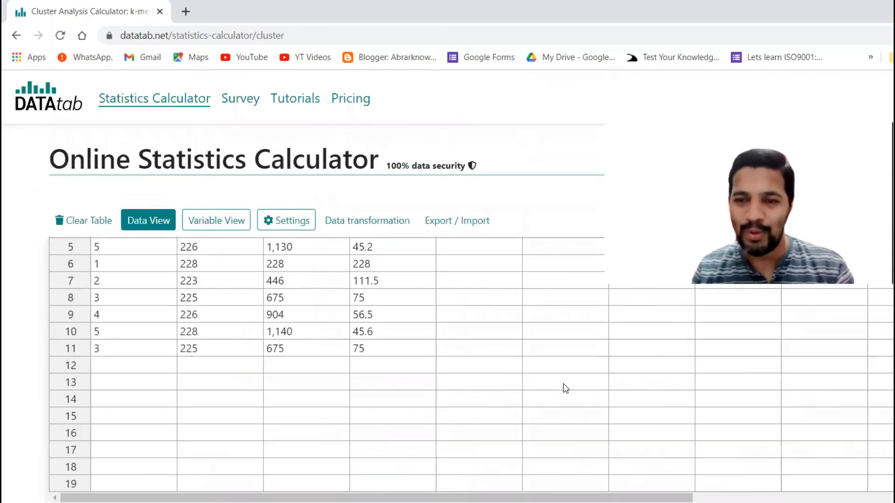